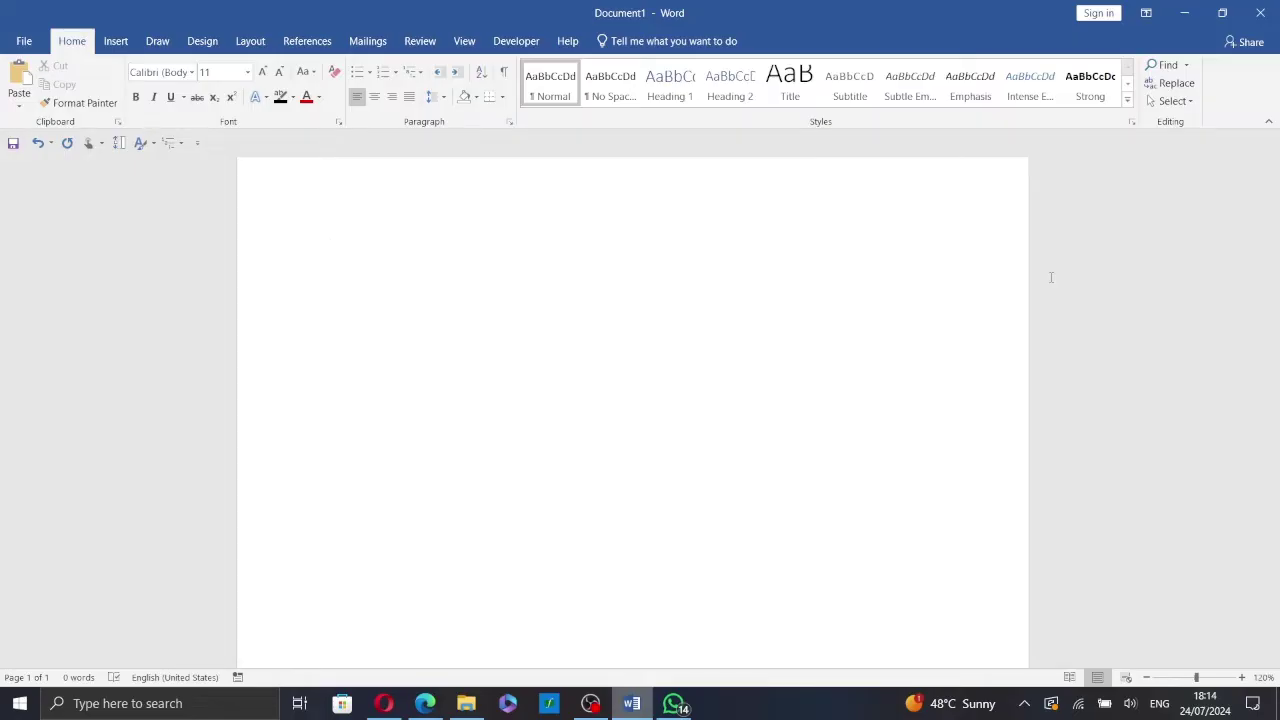
# Insert the girl's portrait photo from the Pixlr tuto folder, arriving at 7.81" by 5.21".
pyautogui.click(116, 41)
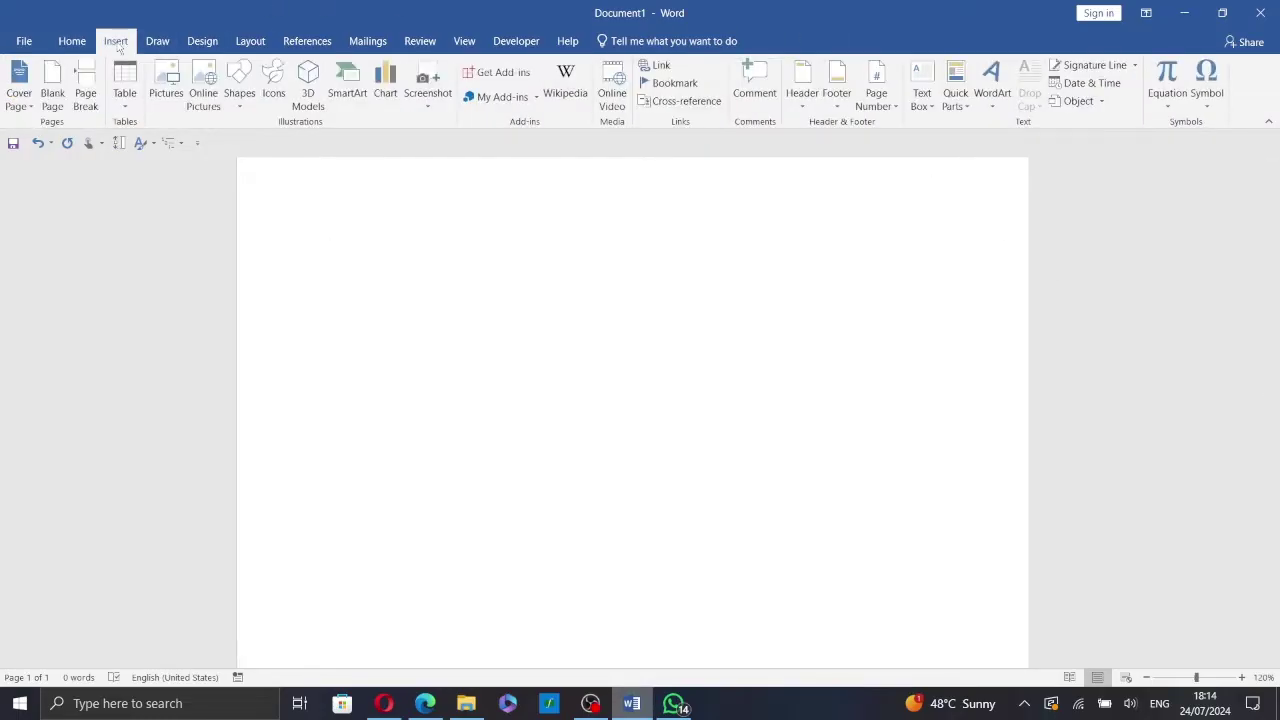
pyautogui.click(172, 100)
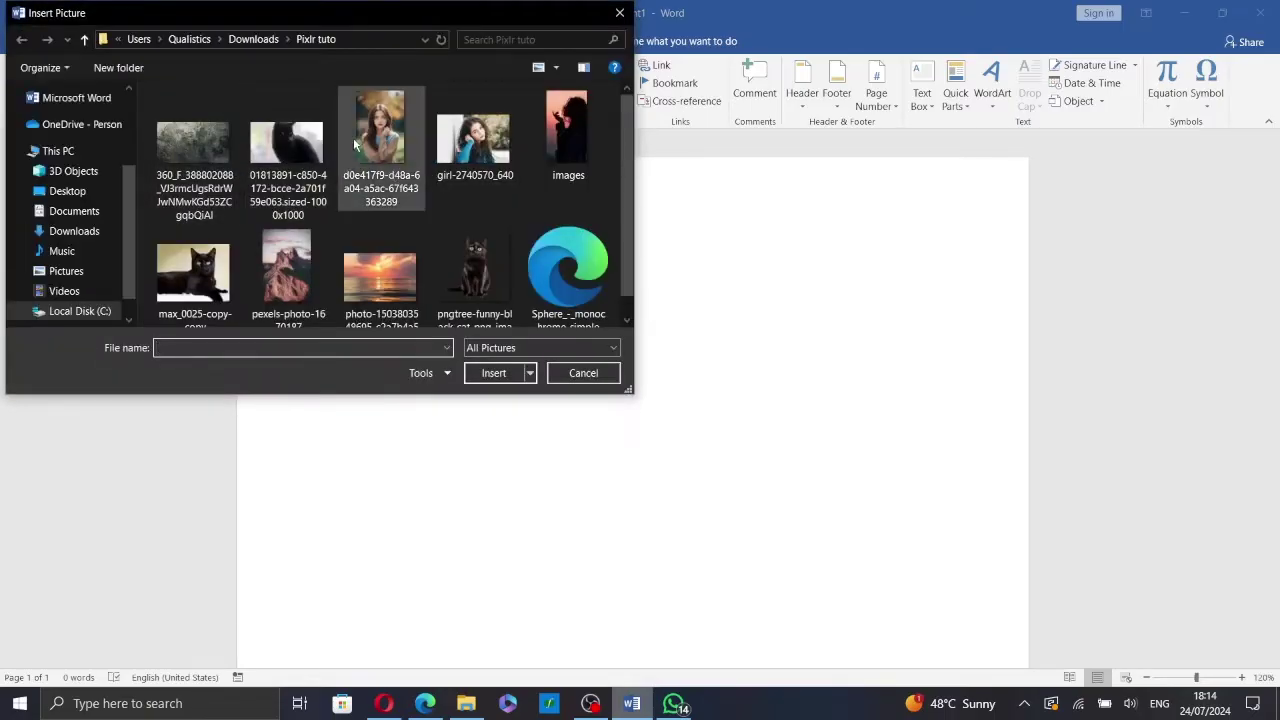
pyautogui.click(354, 143)
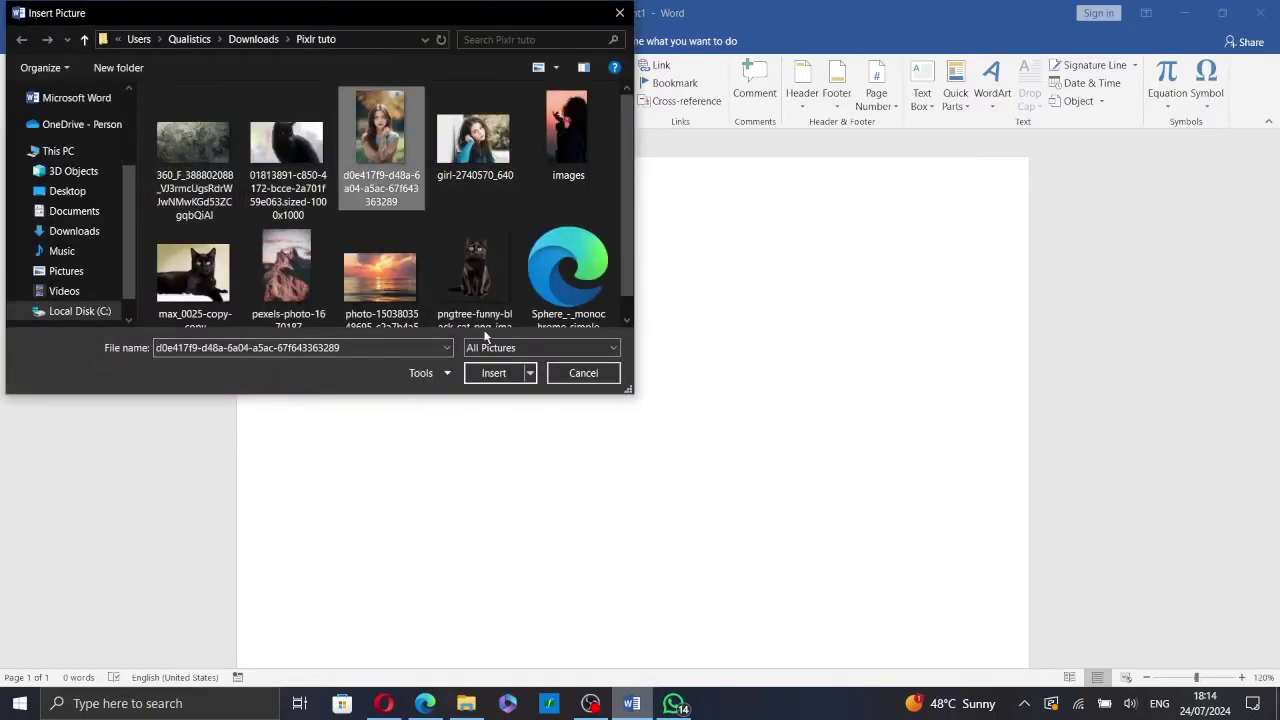
pyautogui.click(494, 373)
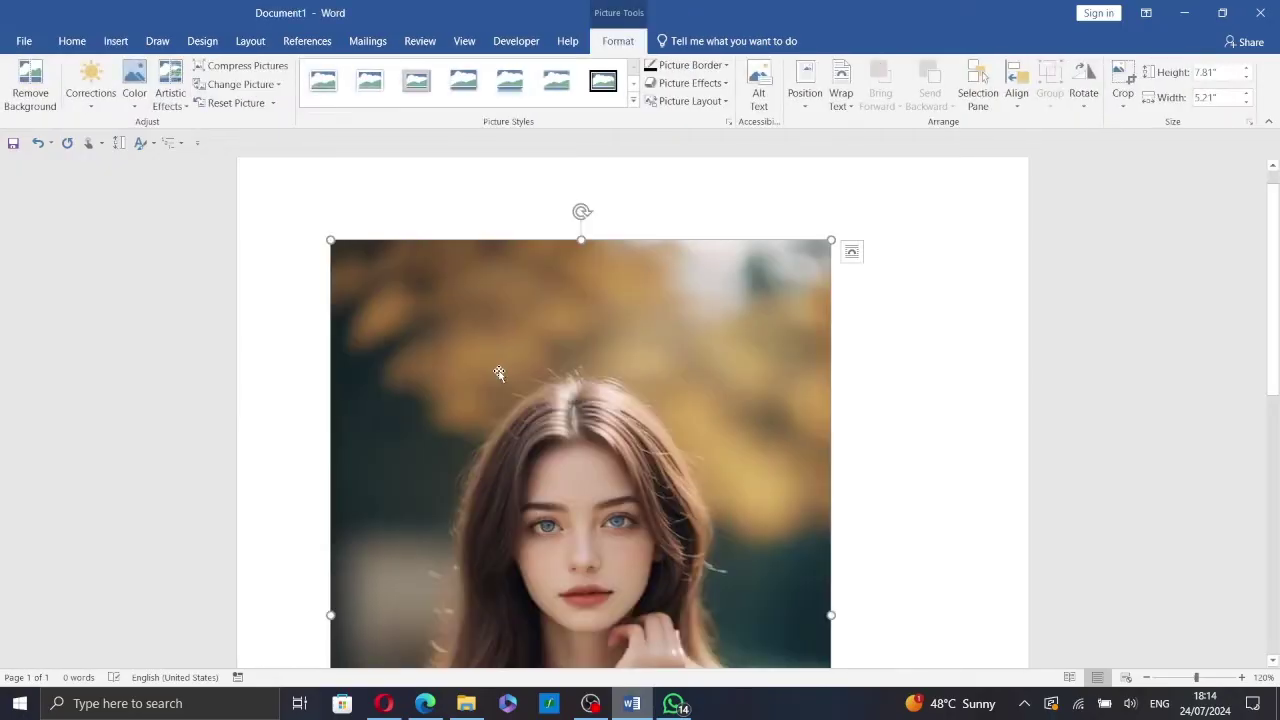
pyautogui.scroll(-5, 816, 426)
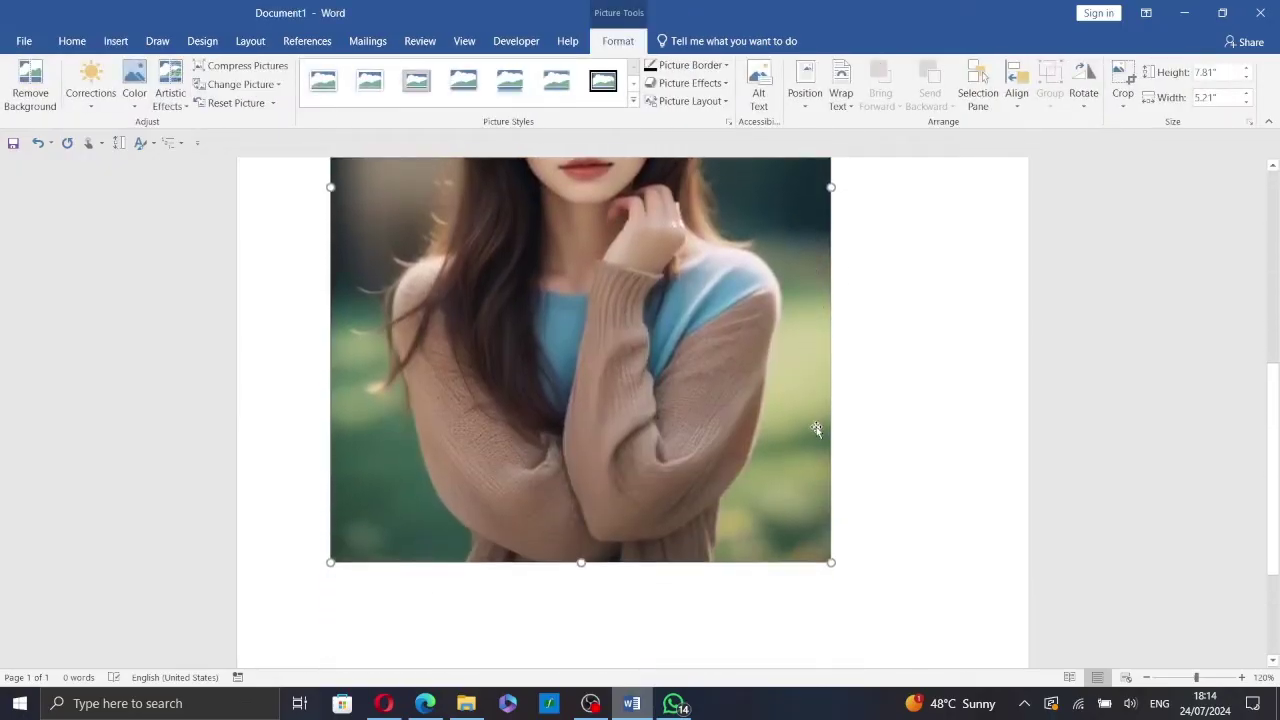
pyautogui.scroll(6, 814, 428)
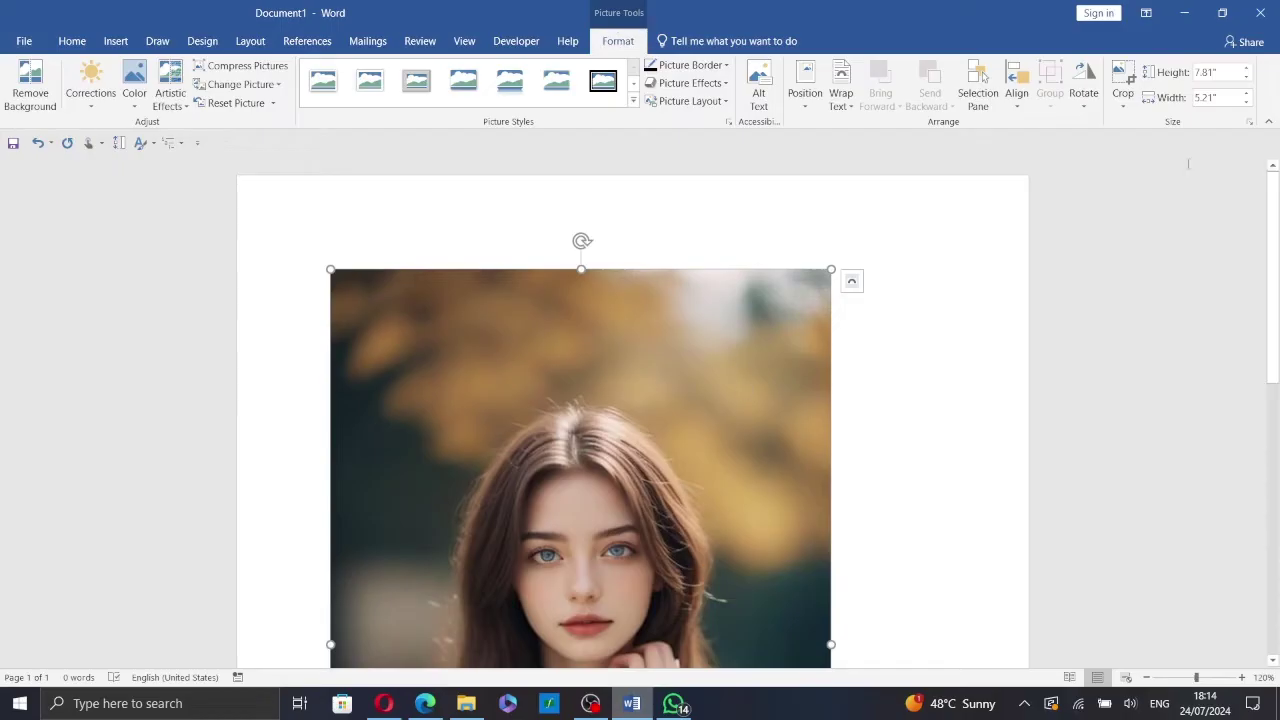
# In the Size dialog, untick Lock aspect ratio and set Height 3.5" and Width 2.5".
pyautogui.click(1249, 122)
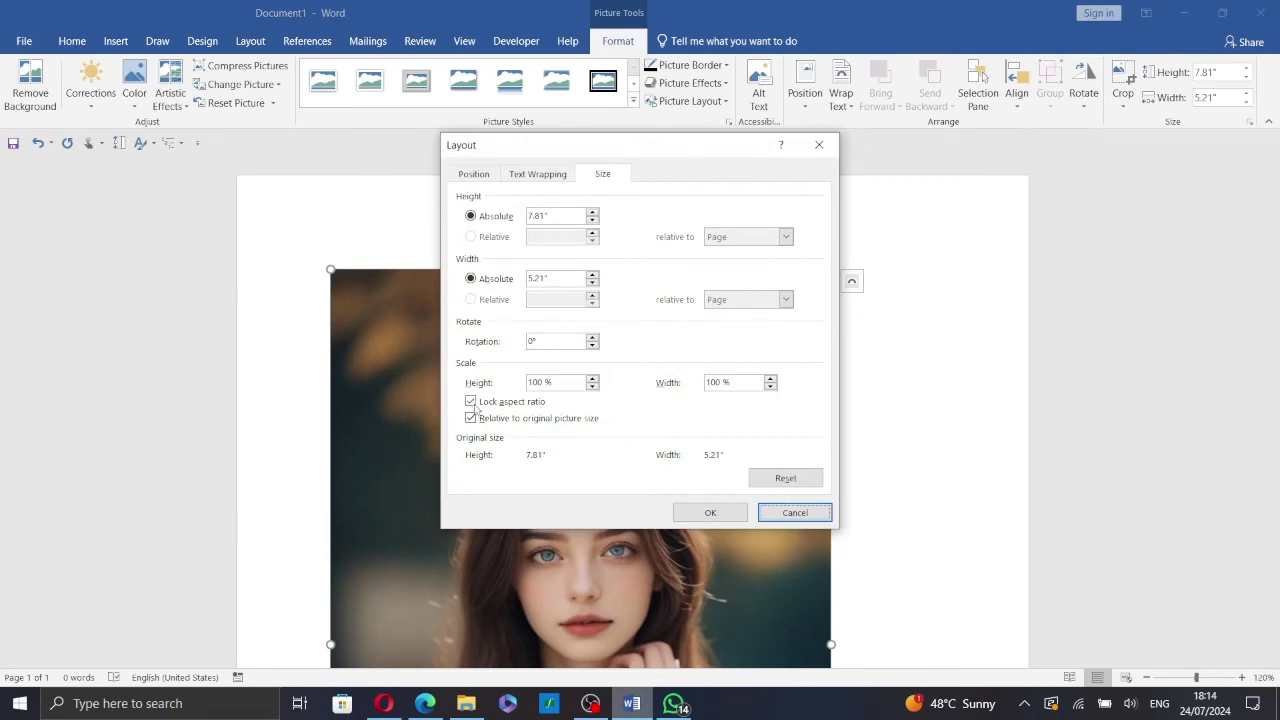
pyautogui.click(474, 406)
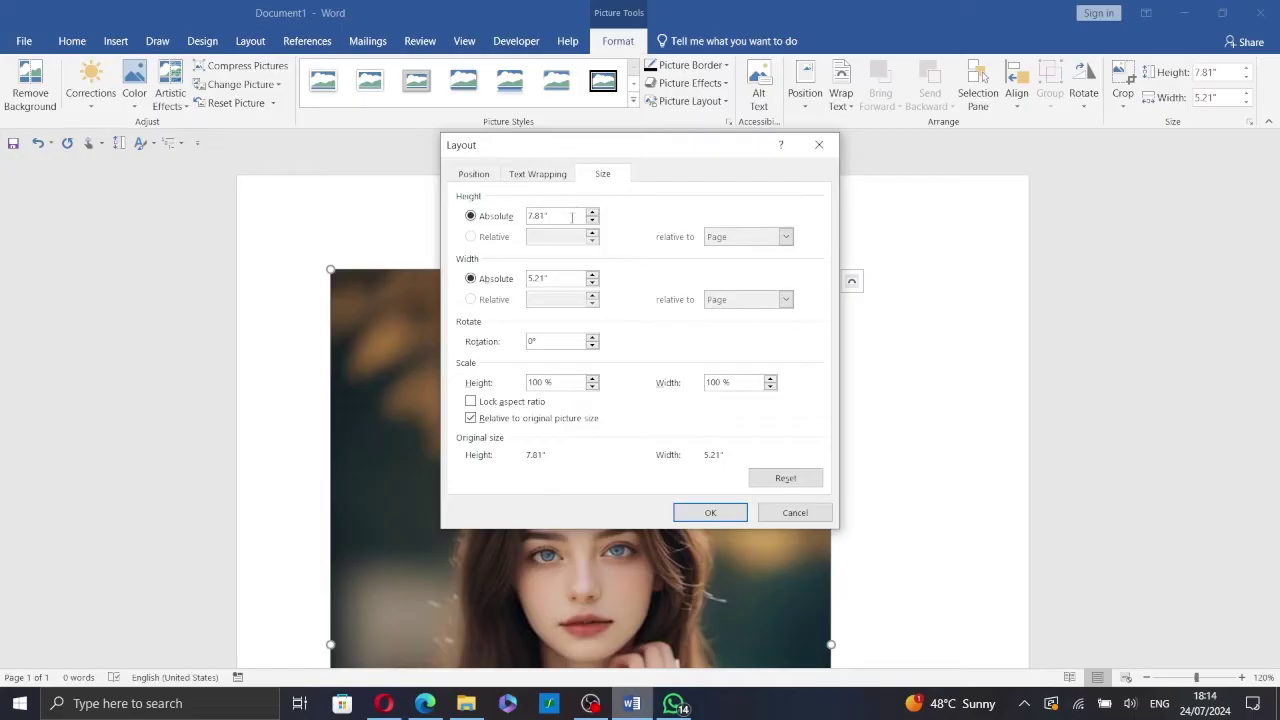
pyautogui.doubleClick(547, 215)
pyautogui.write('3.5')
pyautogui.doubleClick(566, 279)
pyautogui.write('2.5')
pyautogui.click(704, 512)
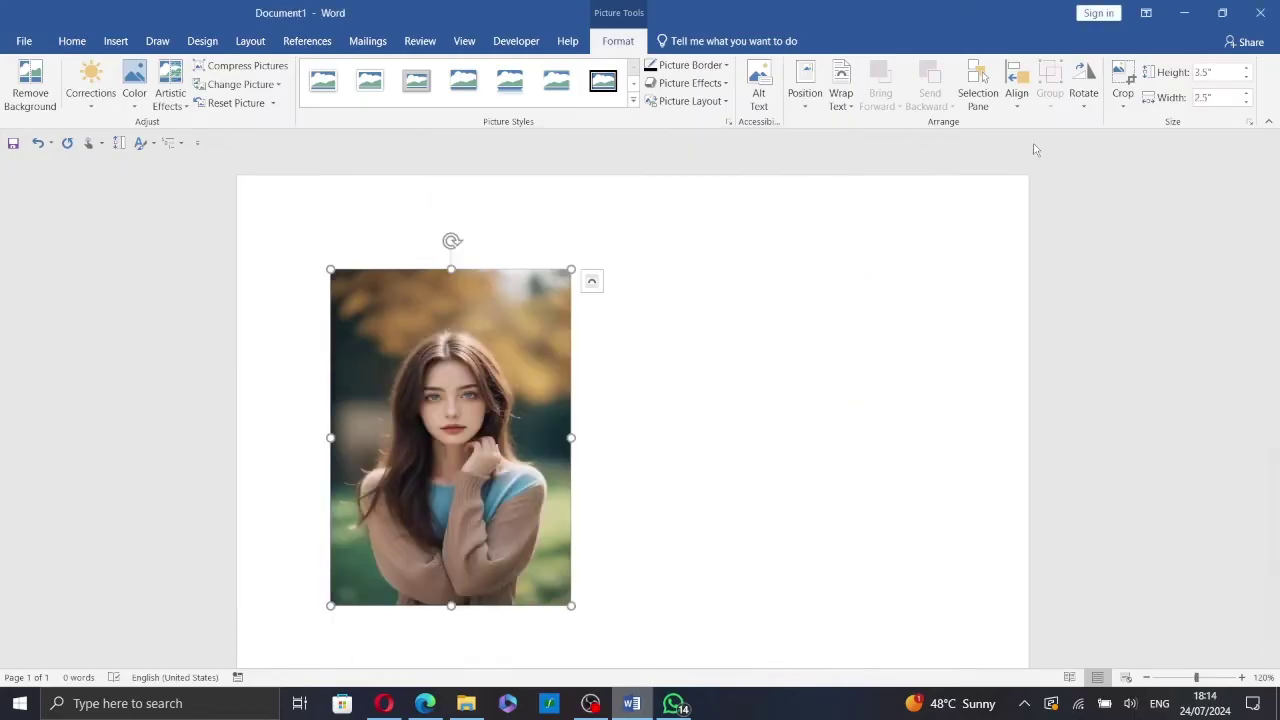
# Crop the photo with Fill, enlarging and shifting it so the face sits centred.
pyautogui.click(1121, 106)
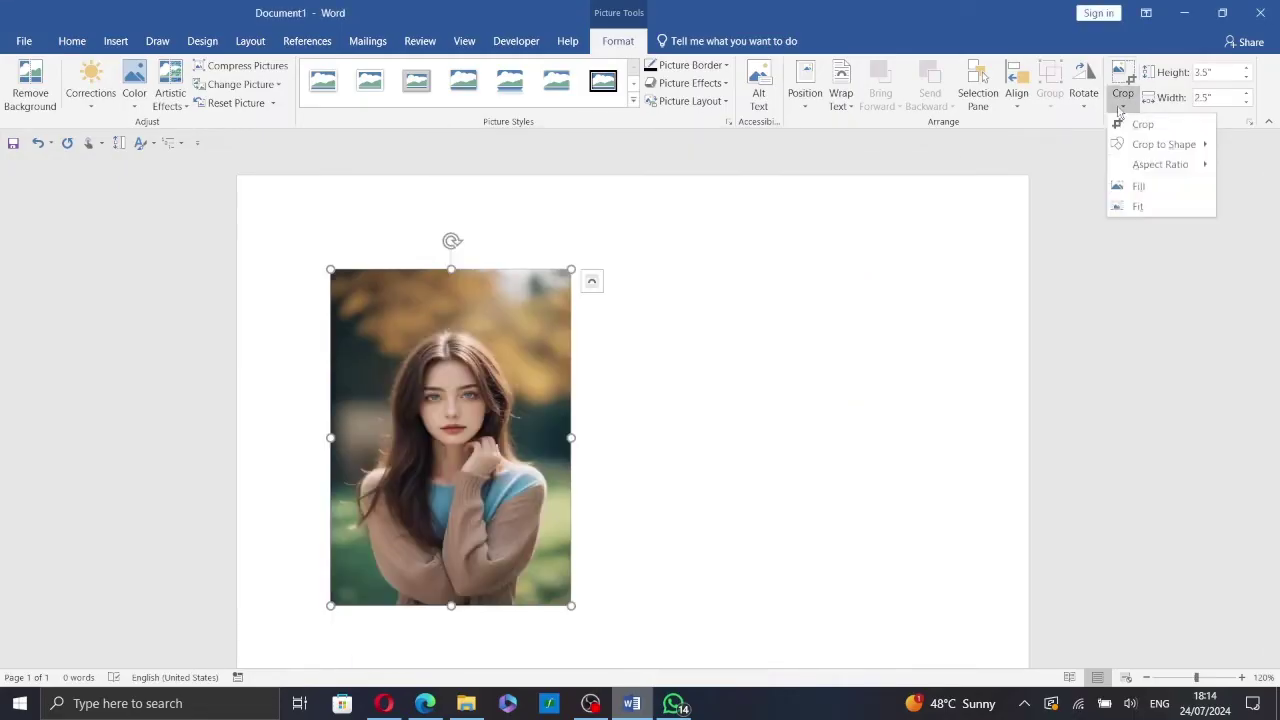
pyautogui.click(1137, 189)
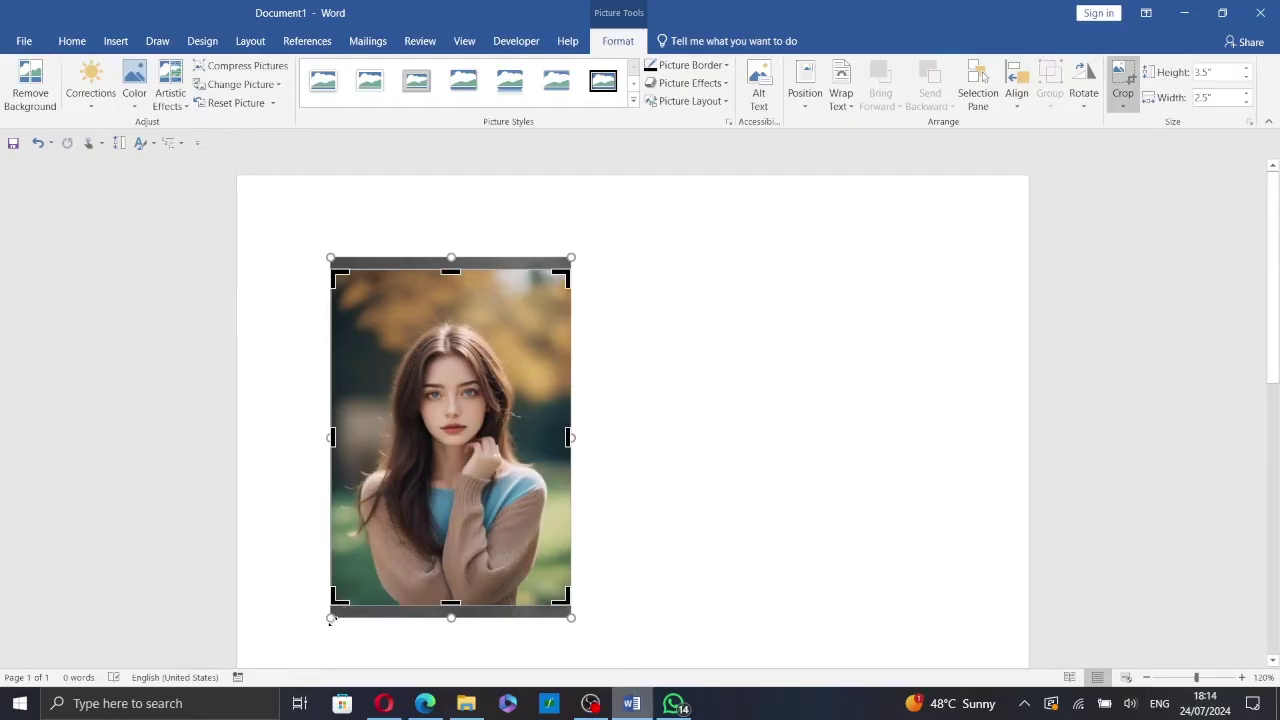
pyautogui.moveTo(331, 618); pyautogui.dragTo(315, 640)
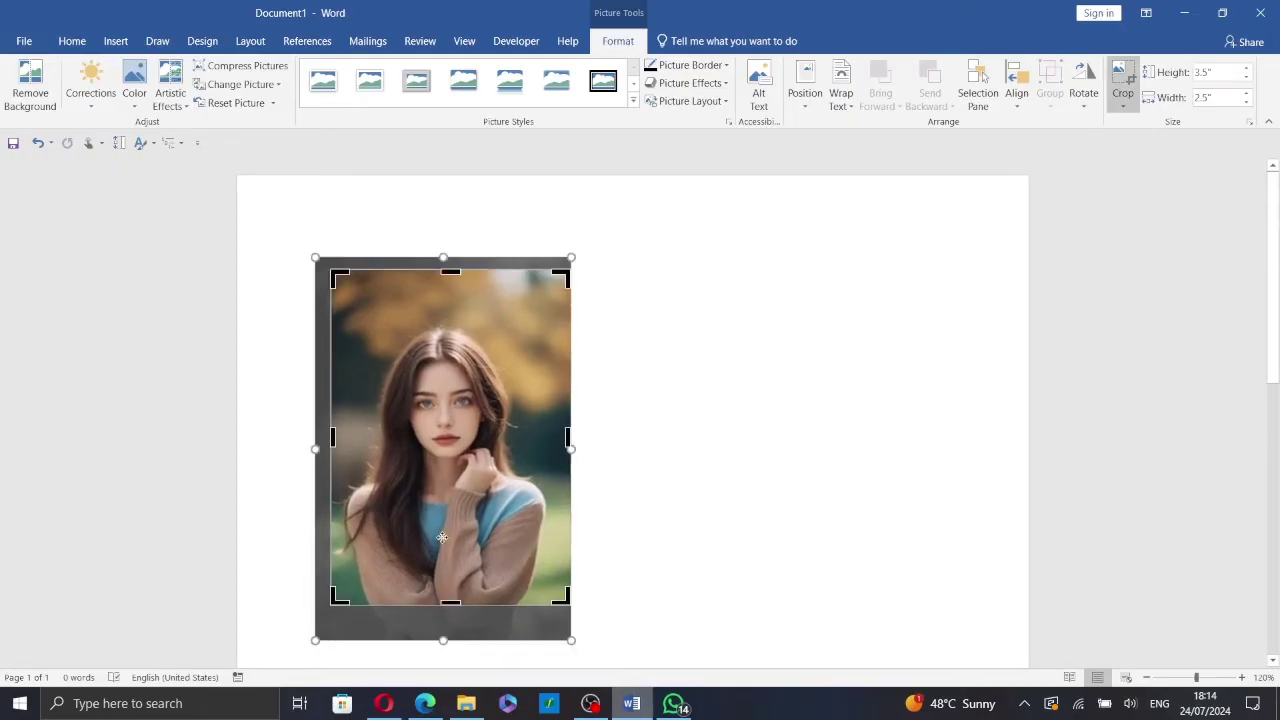
pyautogui.moveTo(444, 535); pyautogui.dragTo(452, 530)
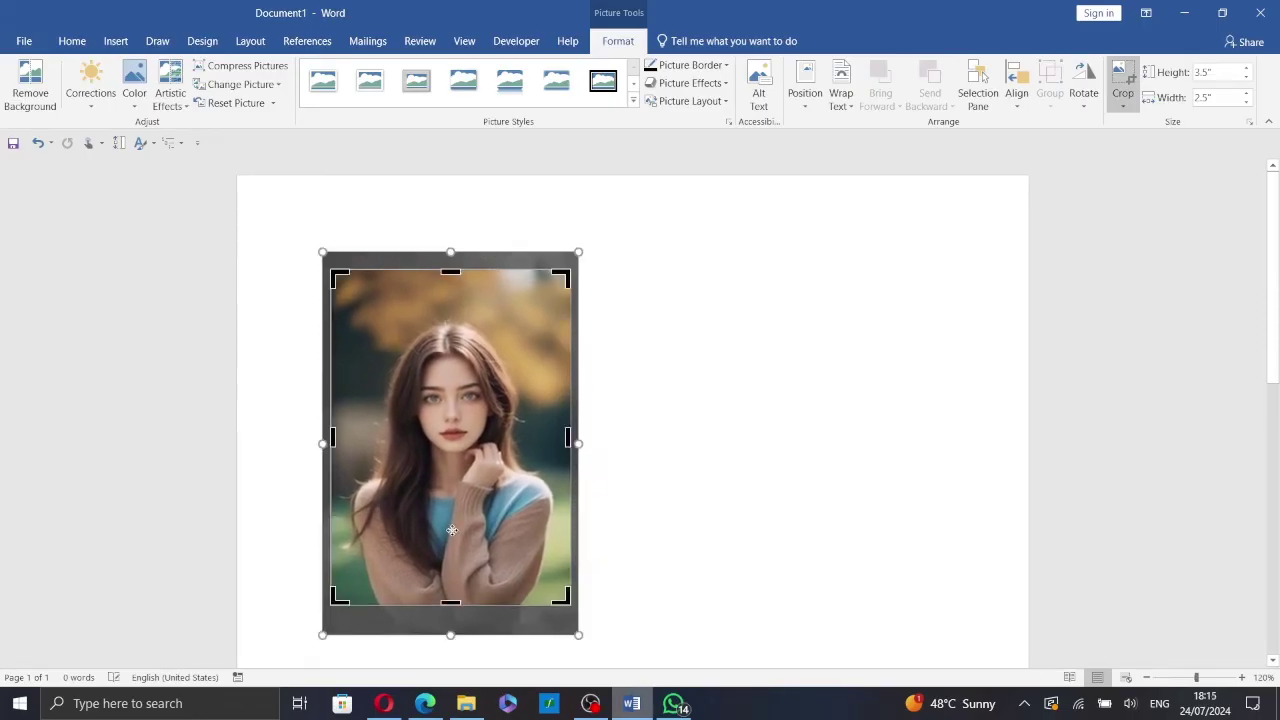
pyautogui.click(648, 203)
pyautogui.click(489, 369)
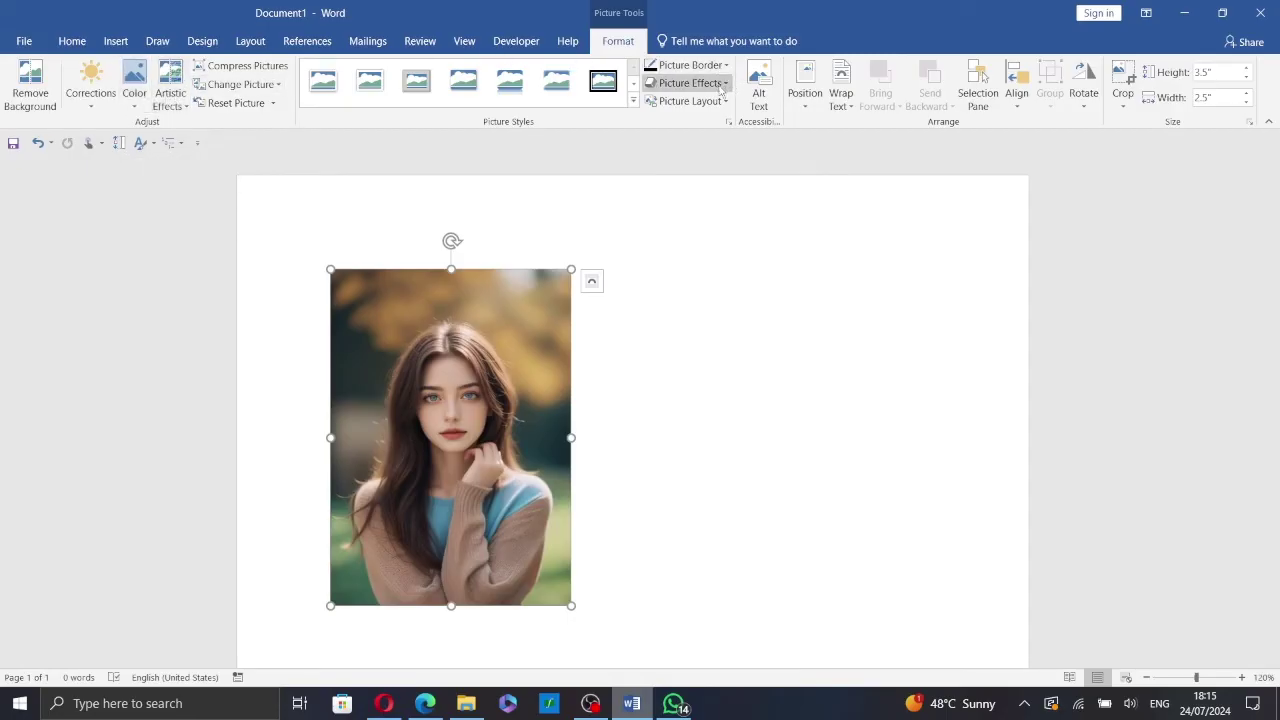
# Outline the photo with a black Picture Border of ½ pt weight.
pyautogui.click(690, 65)
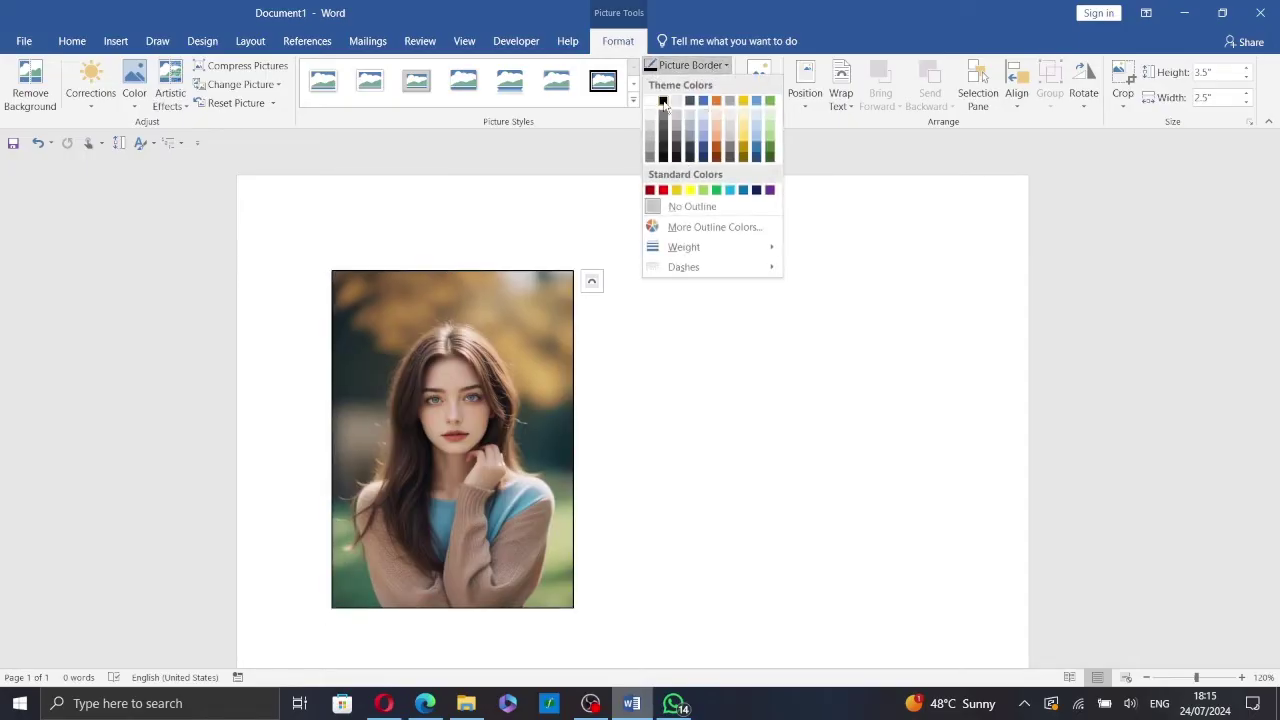
pyautogui.click(668, 148)
pyautogui.click(689, 68)
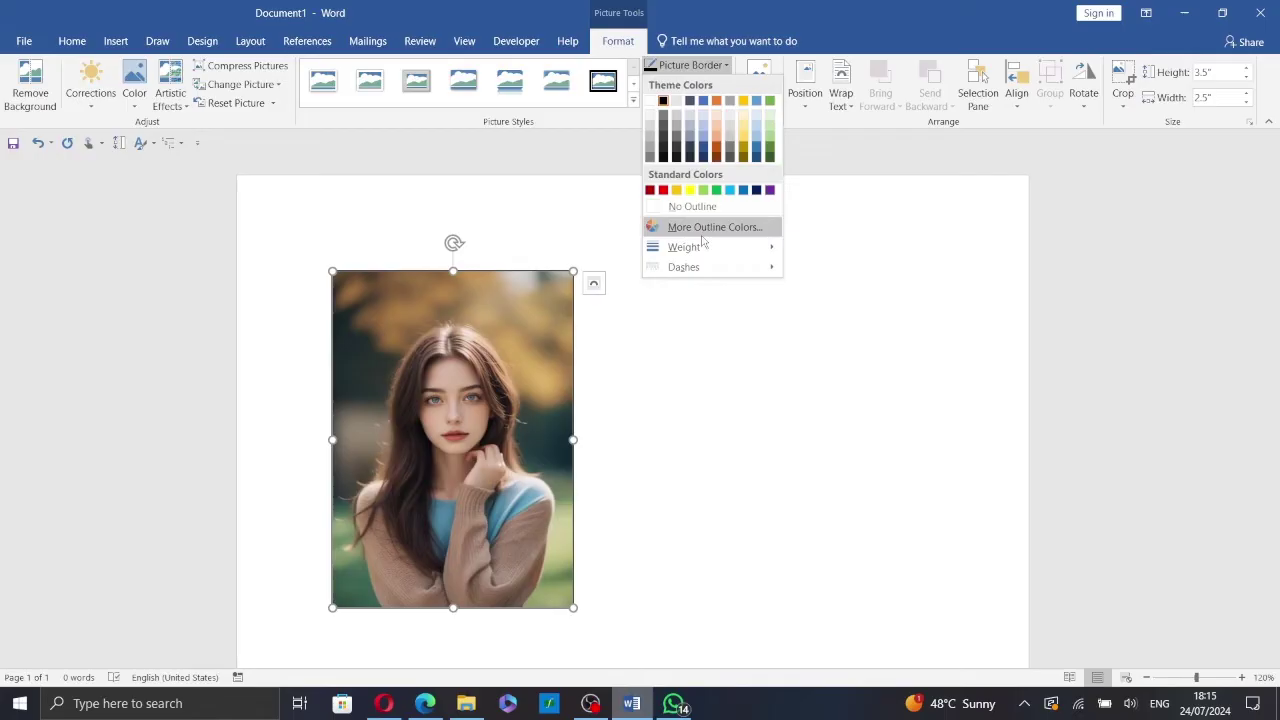
pyautogui.moveTo(703, 250)
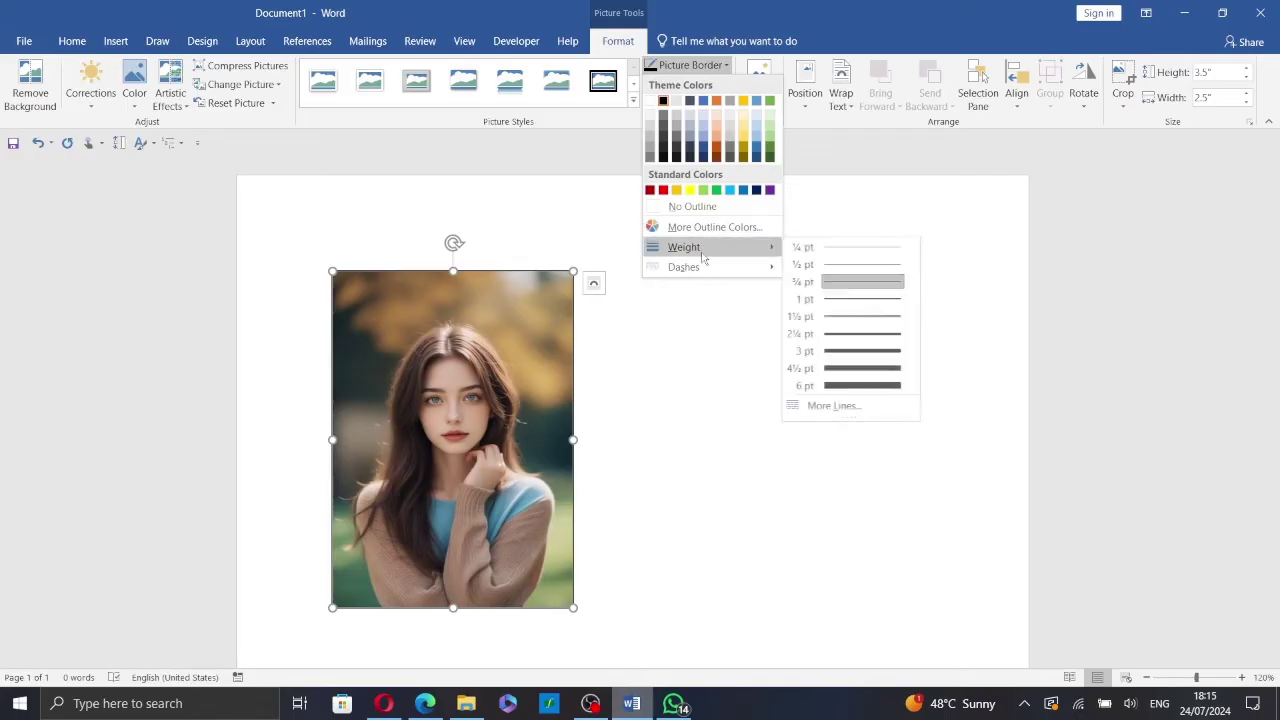
pyautogui.click(846, 264)
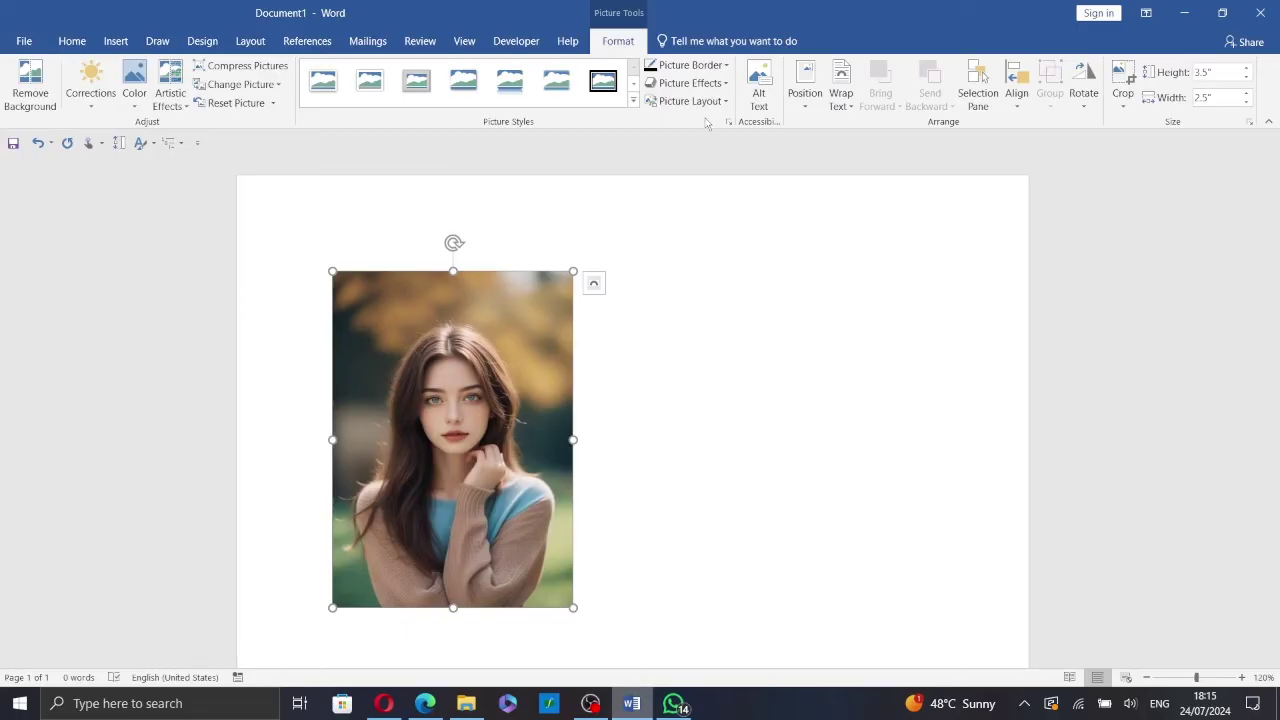
# Set the photo's wrapping to In Front of Text and nudge it into place.
pyautogui.click(594, 284)
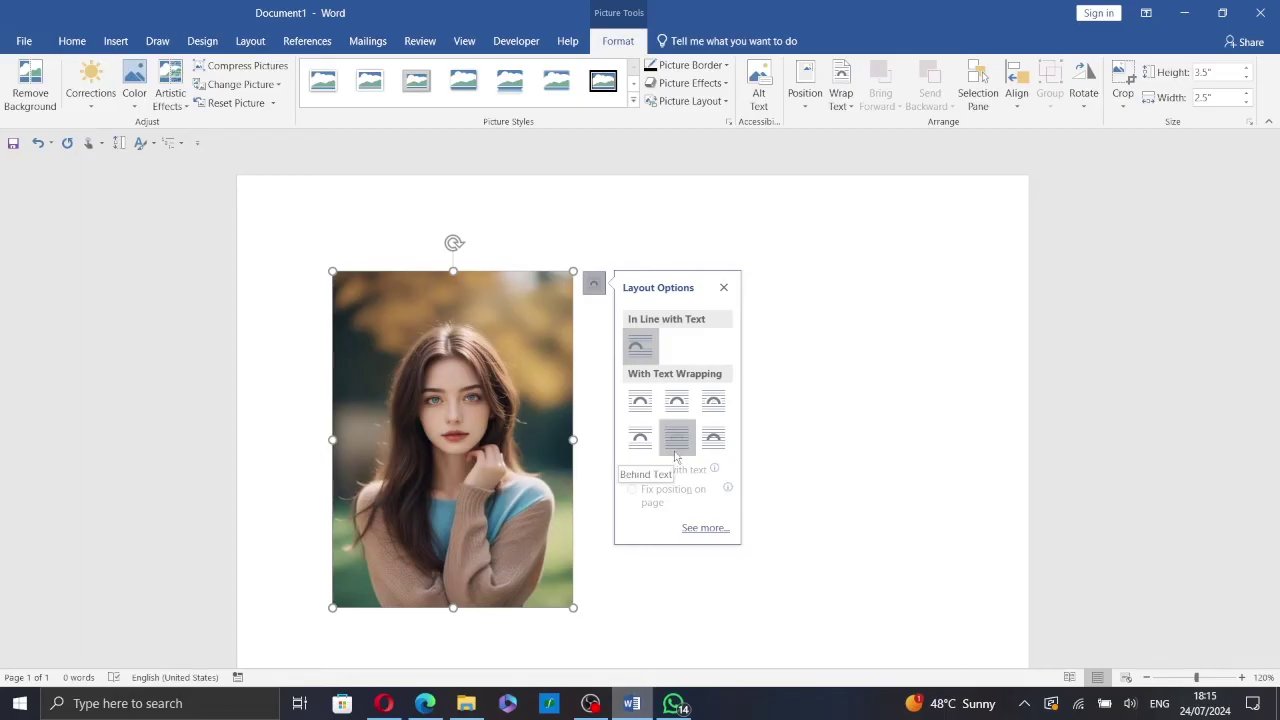
pyautogui.click(712, 440)
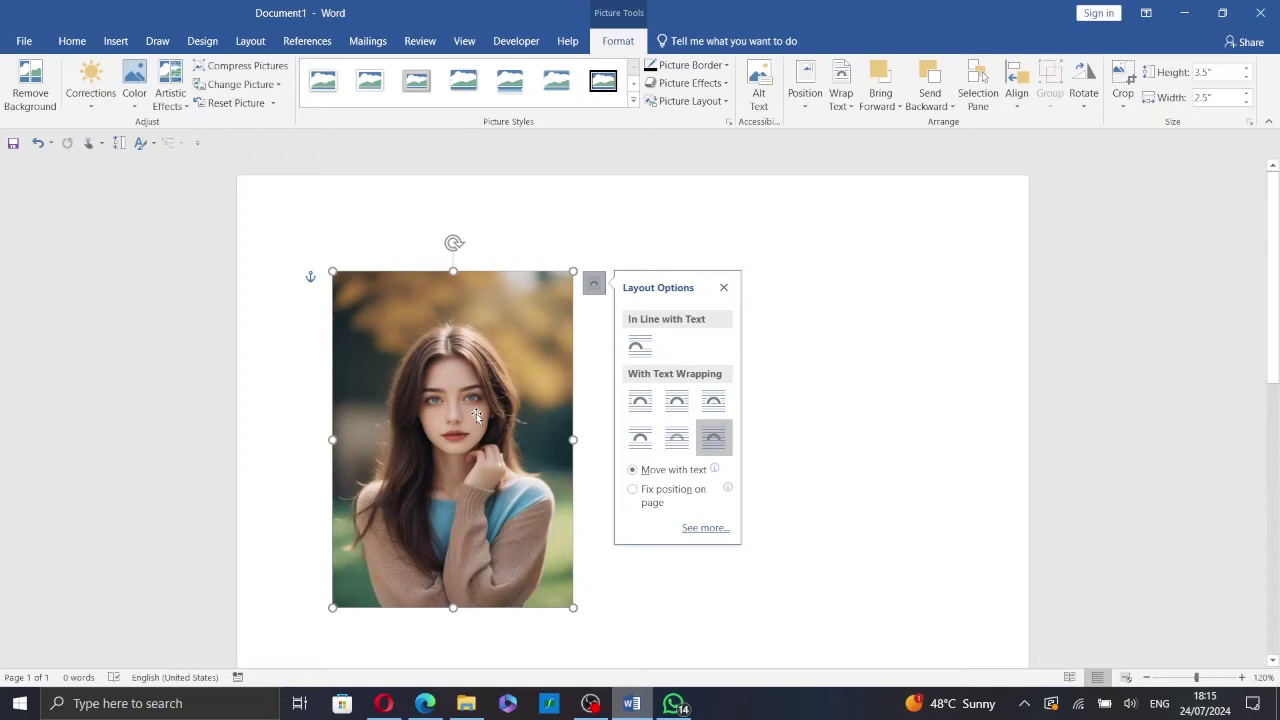
pyautogui.moveTo(463, 401)
pyautogui.mouseDown()
pyautogui.moveTo(600, 307)
pyautogui.moveTo(705, 391)
pyautogui.moveTo(1004, 471)
pyautogui.moveTo(661, 549)
pyautogui.moveTo(456, 390)
pyautogui.mouseUp()
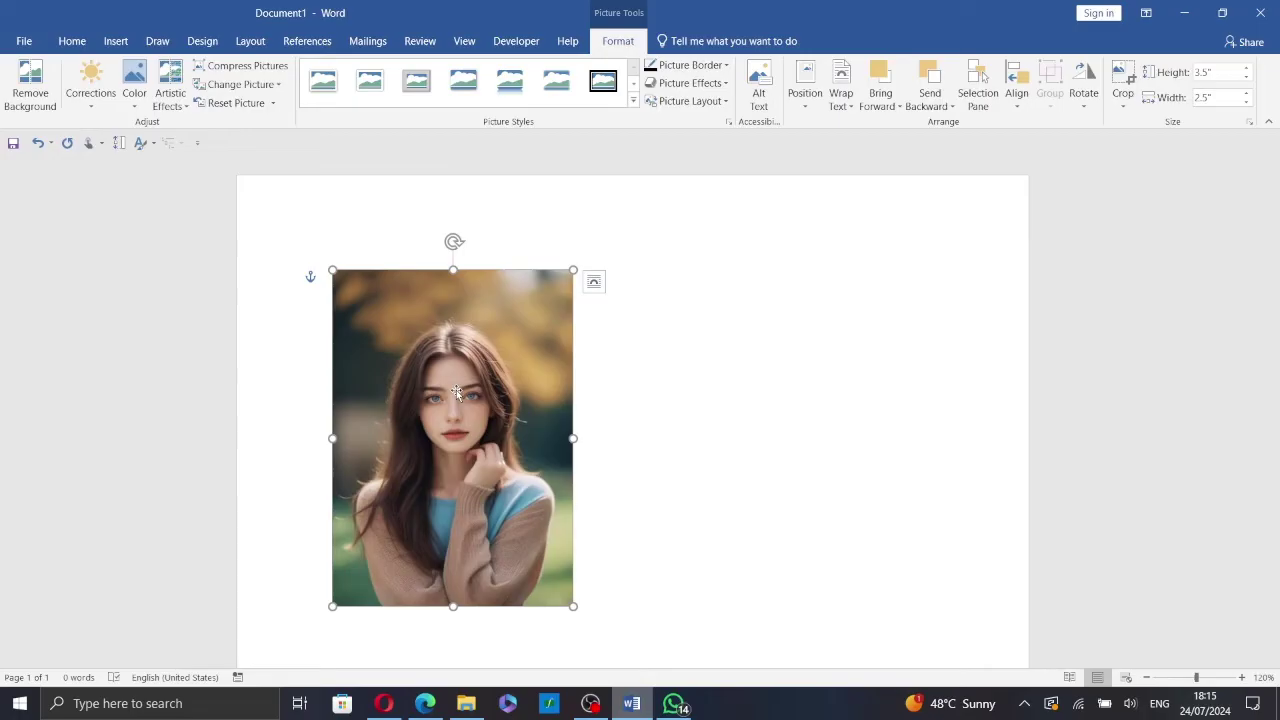
# Copy the portrait and paste two duplicates, placing them side by side in a row.
pyautogui.rightClick(456, 390)
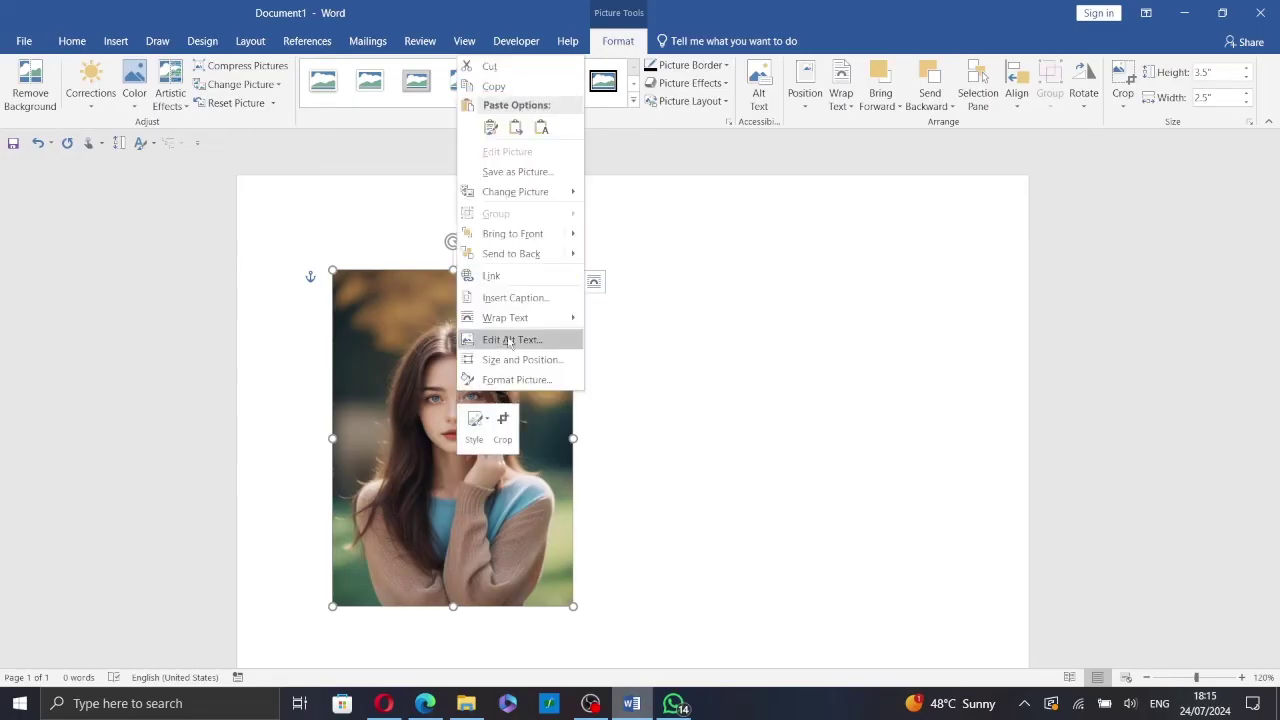
pyautogui.click(505, 87)
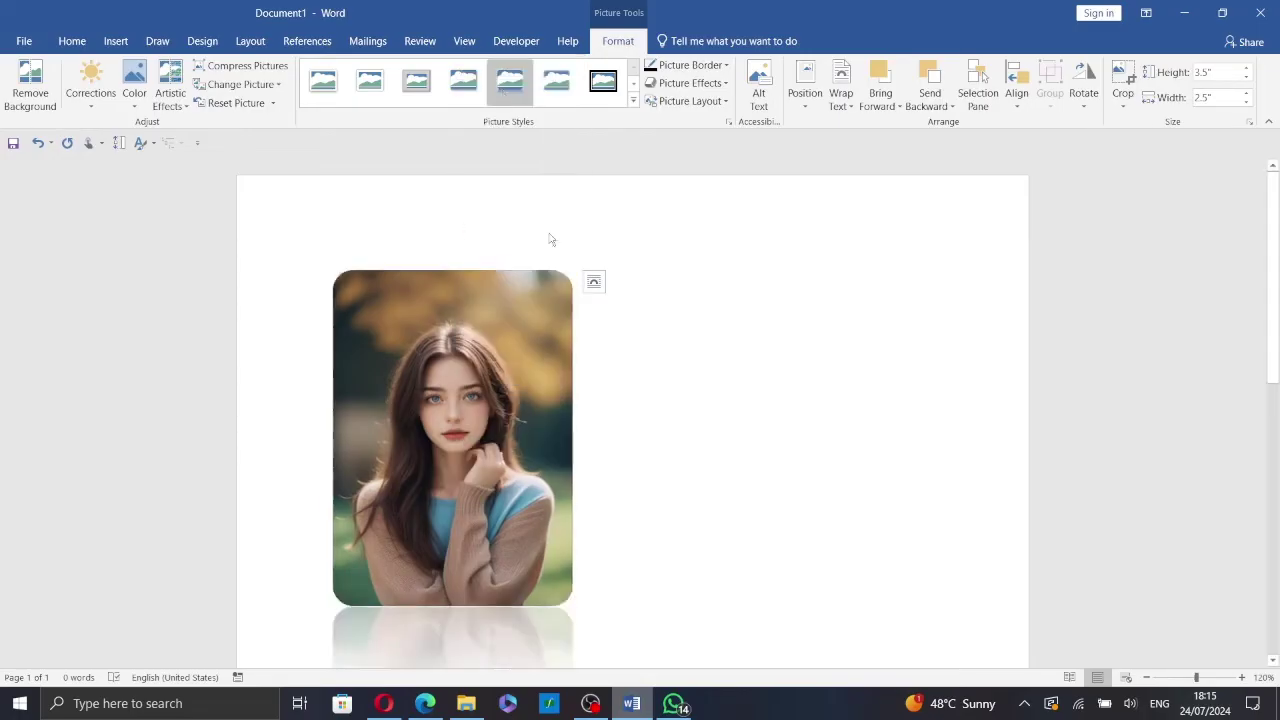
pyautogui.hotkey('ctrl', 'v')
pyautogui.moveTo(432, 492); pyautogui.dragTo(661, 464)
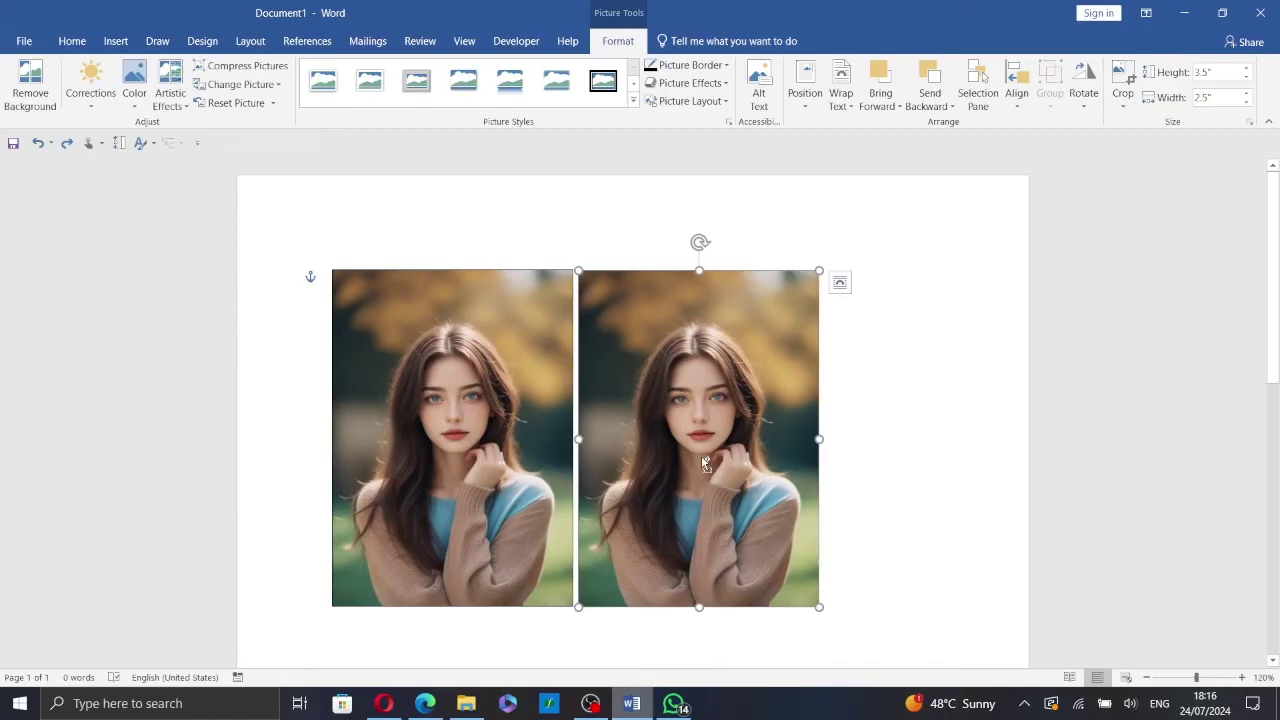
pyautogui.hotkey('ctrl', 'v')
pyautogui.moveTo(846, 489); pyautogui.dragTo(941, 456)
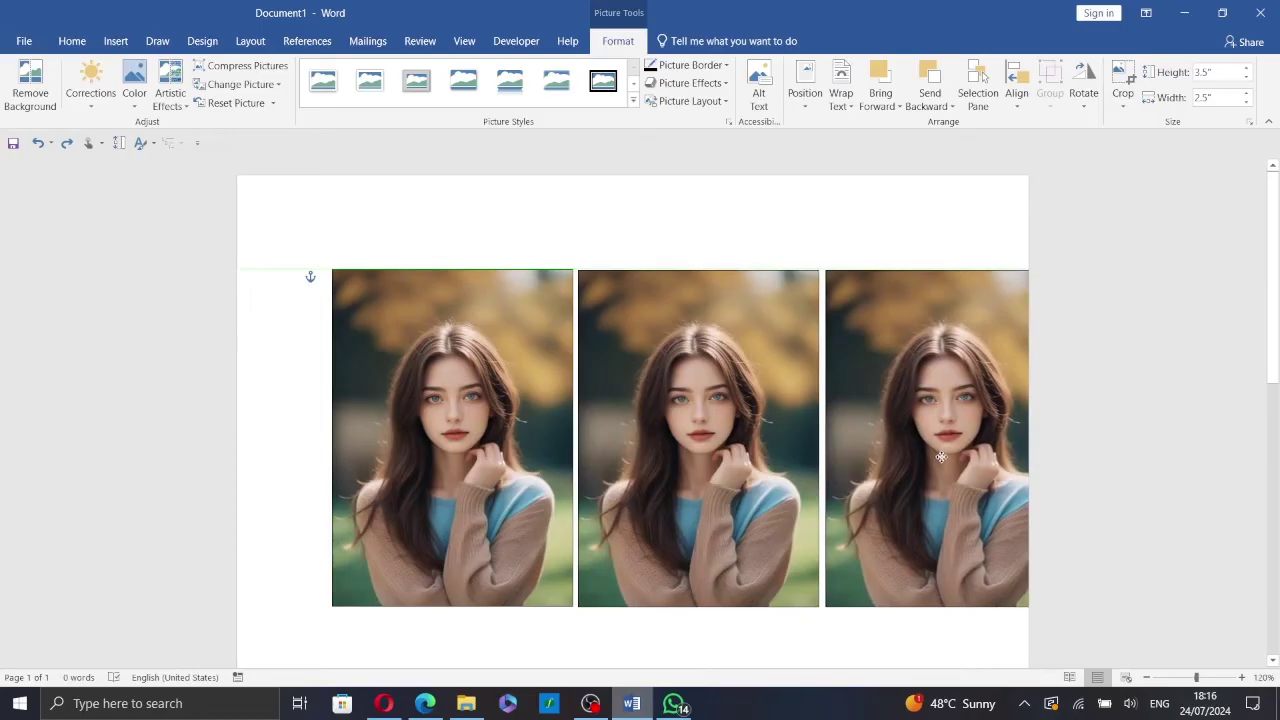
# Select all three portraits, shift the row left, and drag a copy of it below.
pyautogui.click(221, 250)
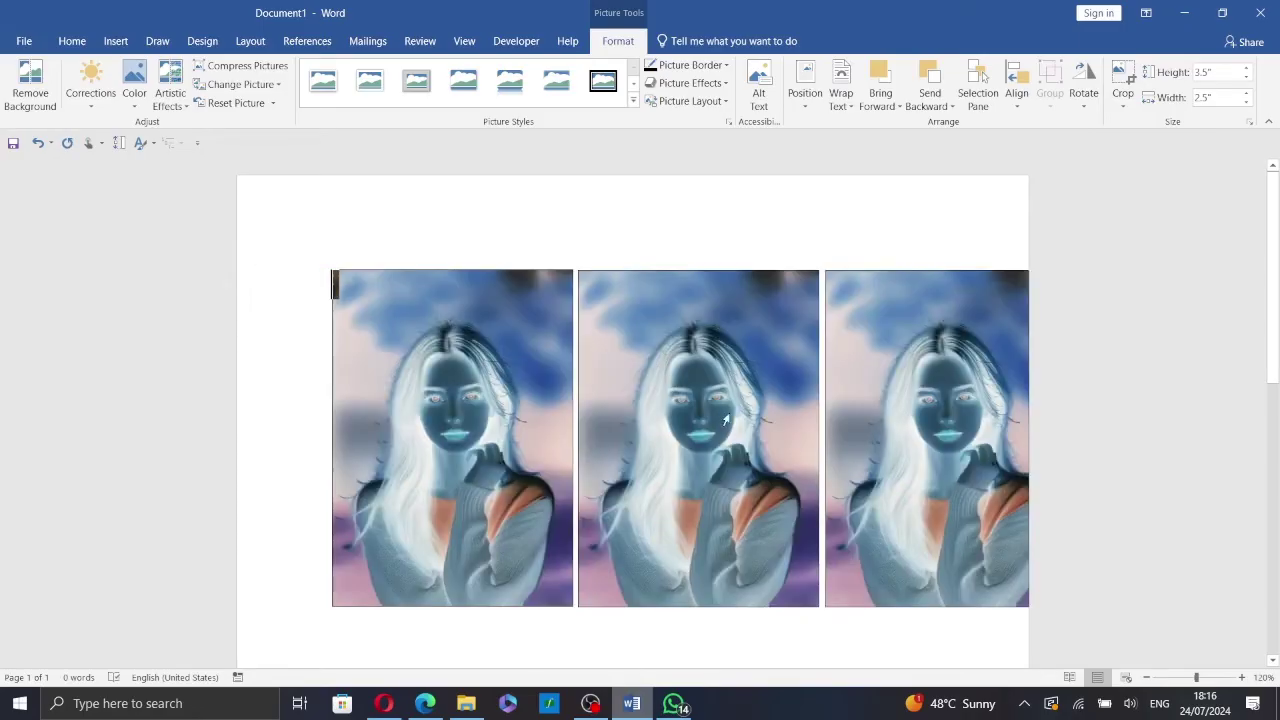
pyautogui.click(614, 433)
pyautogui.keyDown('ctrl'); pyautogui.click(555, 447); pyautogui.keyUp('ctrl')
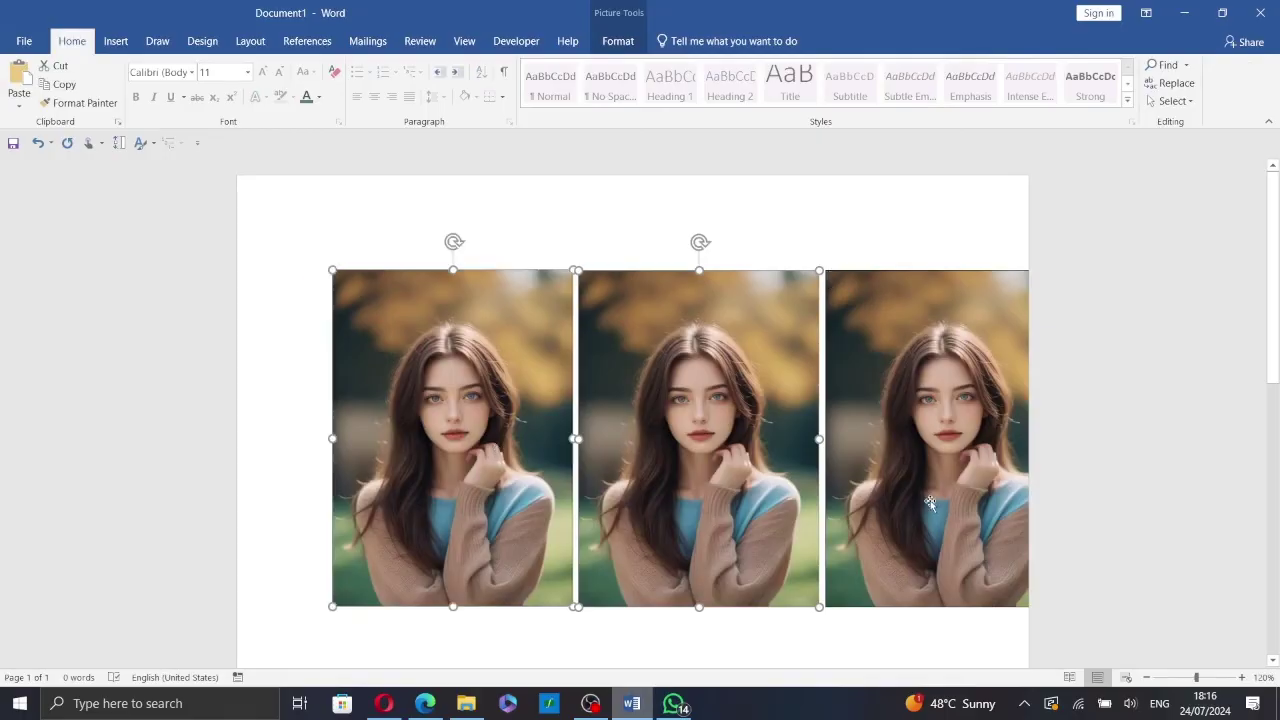
pyautogui.keyDown('ctrl'); pyautogui.click(930, 500); pyautogui.keyUp('ctrl')
pyautogui.moveTo(930, 500); pyautogui.dragTo(860, 505)
pyautogui.moveTo(884, 390); pyautogui.dragTo(871, 634)
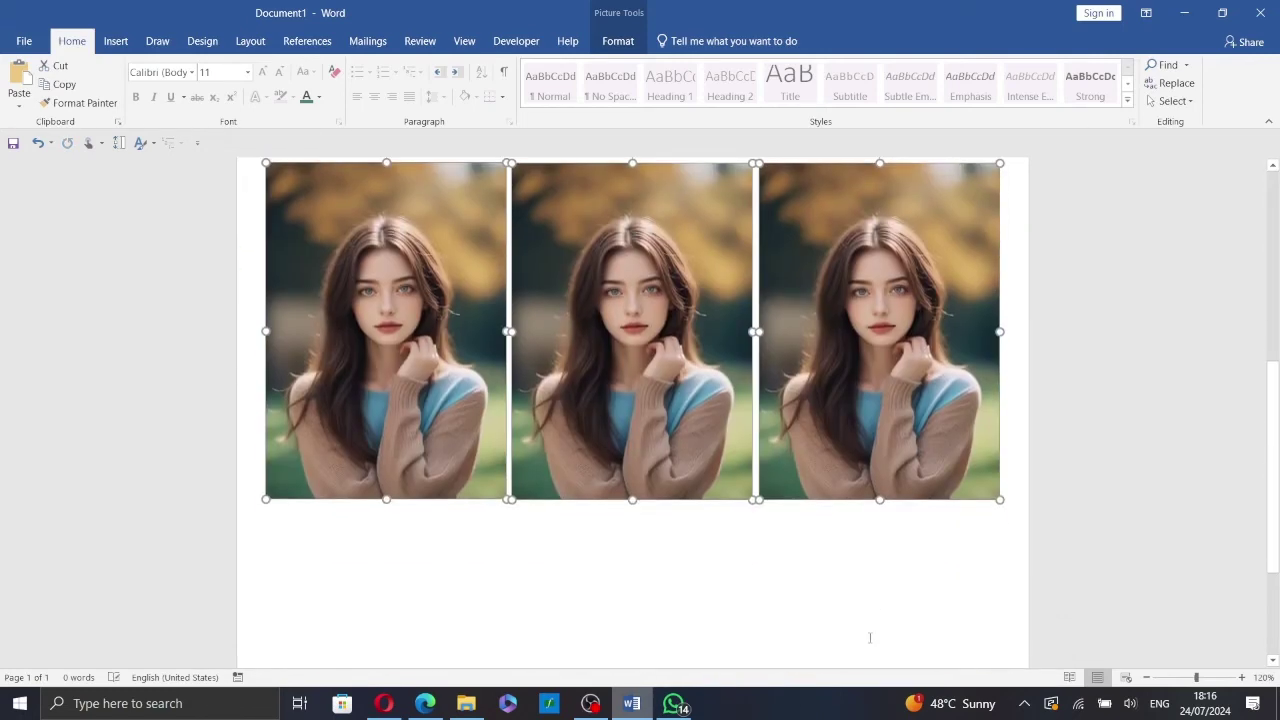
# Drop the duplicated row beneath the first, filling out three rows of three portraits.
pyautogui.scroll(-2, 871, 634)
pyautogui.scroll(2, 846, 500)
pyautogui.keyDown('ctrl'); pyautogui.scroll(-5, 846, 500); pyautogui.keyUp('ctrl')
pyautogui.keyDown('ctrl'); pyautogui.scroll(-1, 846, 500); pyautogui.keyUp('ctrl')
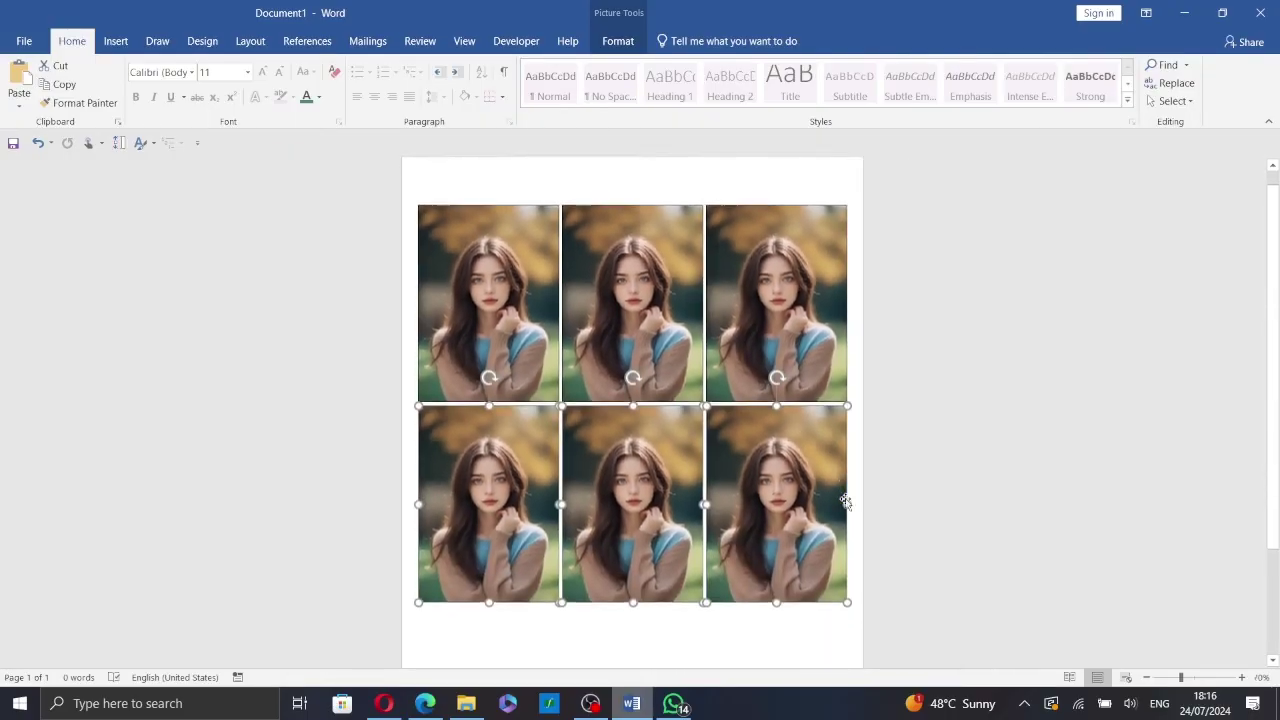
pyautogui.scroll(-3, 775, 426)
pyautogui.moveTo(775, 426); pyautogui.dragTo(765, 548)
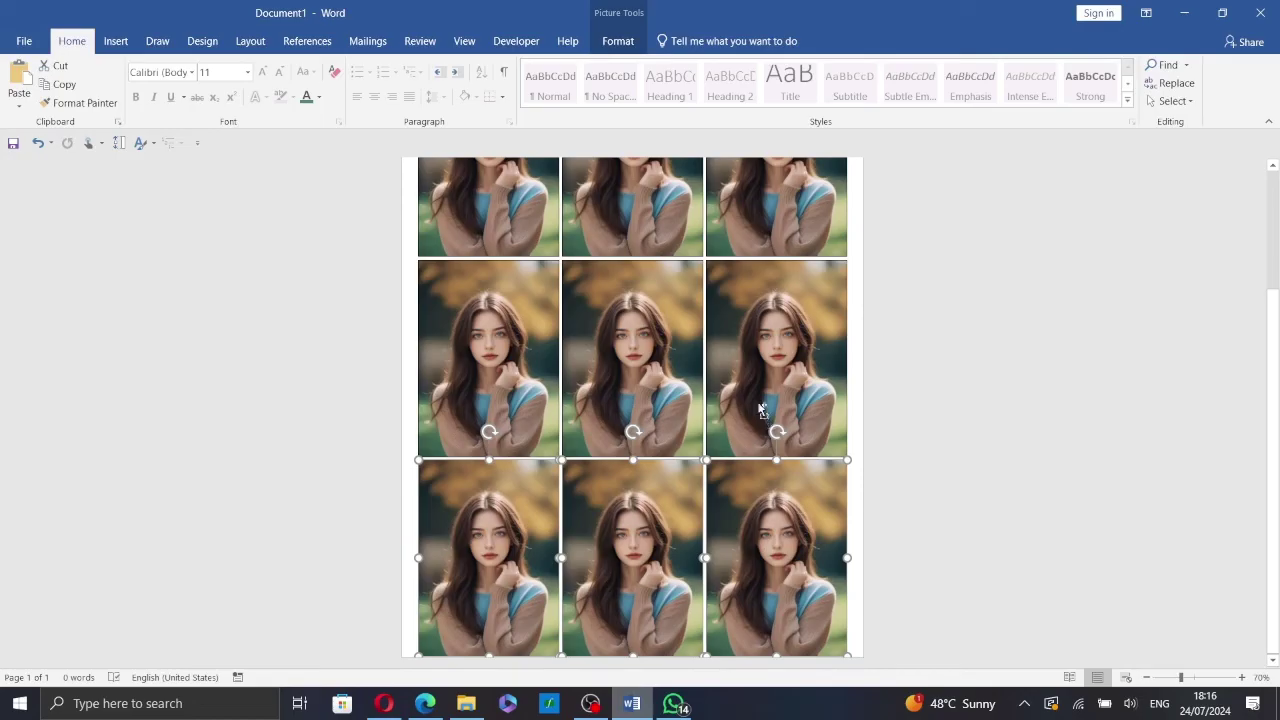
# Select all nine portraits, move the whole grid into position, then deselect them.
pyautogui.keyDown('ctrl'); pyautogui.click(745, 365); pyautogui.keyUp('ctrl')
pyautogui.keyDown('ctrl'); pyautogui.click(630, 340); pyautogui.keyUp('ctrl')
pyautogui.keyDown('ctrl'); pyautogui.click(484, 322); pyautogui.keyUp('ctrl')
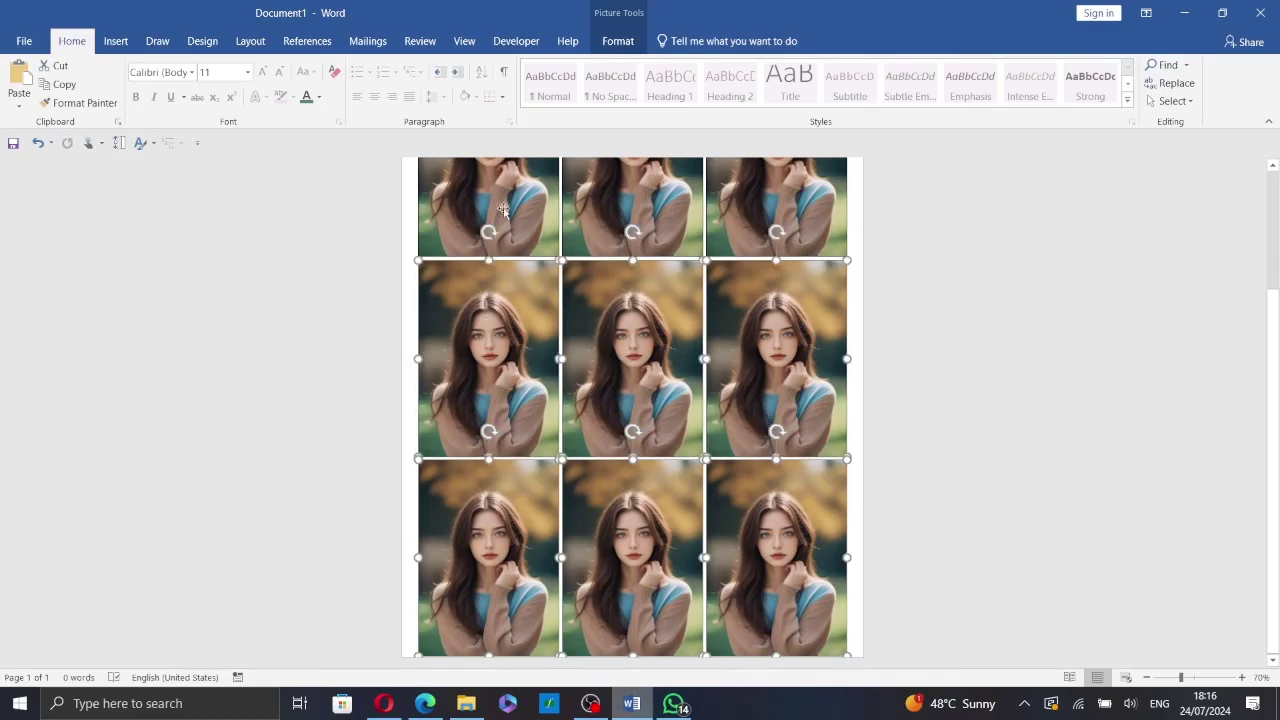
pyautogui.keyDown('ctrl'); pyautogui.click(503, 212); pyautogui.keyUp('ctrl')
pyautogui.keyDown('ctrl'); pyautogui.click(623, 214); pyautogui.keyUp('ctrl')
pyautogui.keyDown('ctrl'); pyautogui.click(745, 200); pyautogui.keyUp('ctrl')
pyautogui.scroll(2, 745, 200)
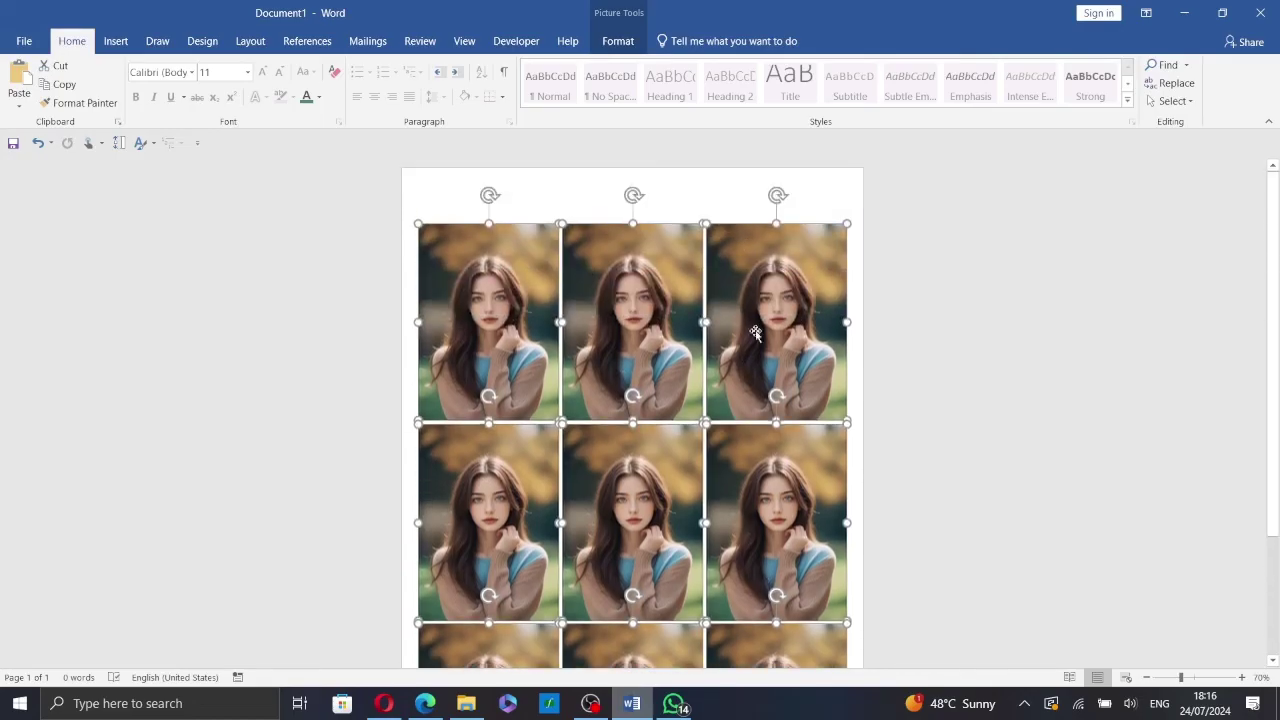
pyautogui.moveTo(757, 331); pyautogui.dragTo(757, 292)
pyautogui.scroll(-3, 761, 323)
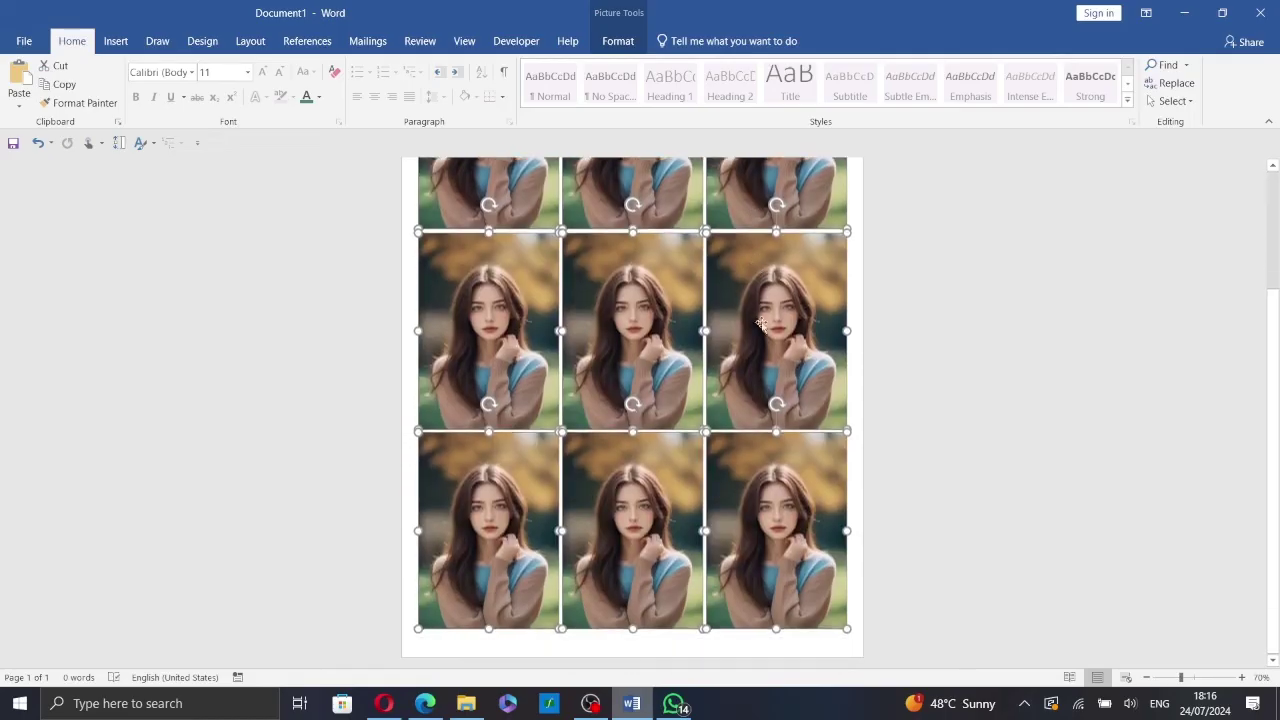
pyautogui.scroll(3, 749, 412)
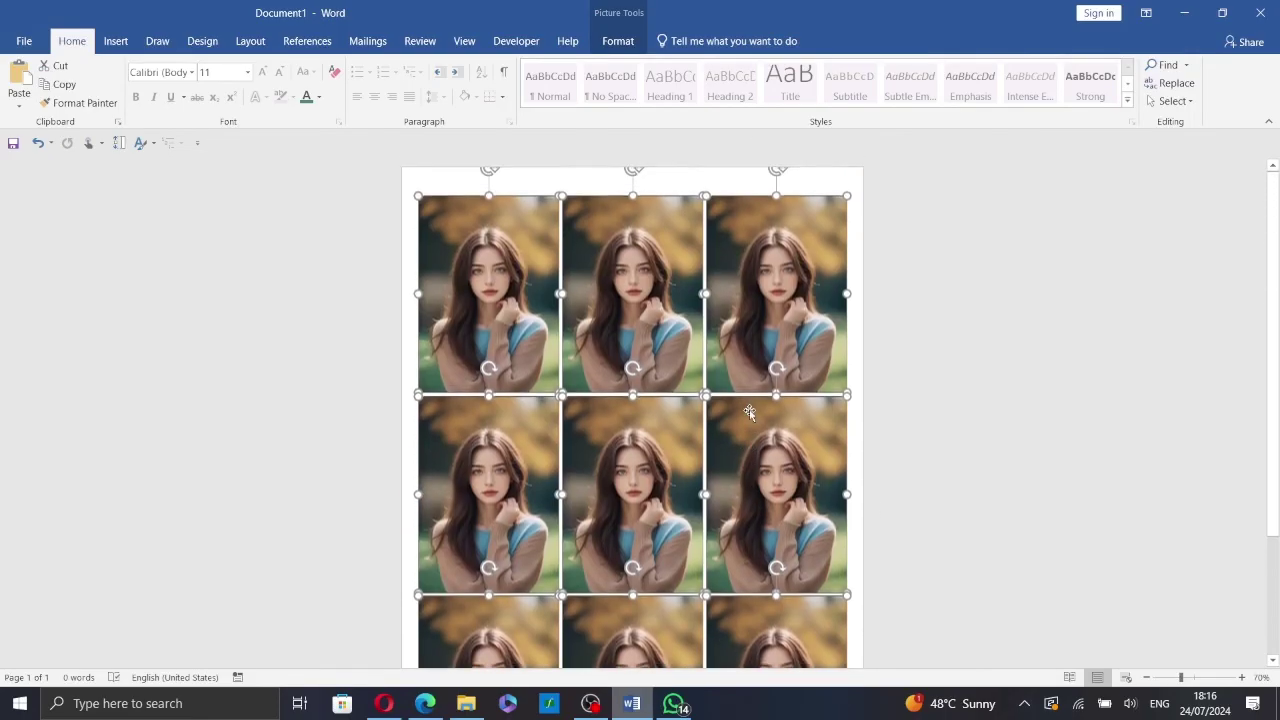
pyautogui.click(963, 351)
pyautogui.scroll(-3, 963, 351)
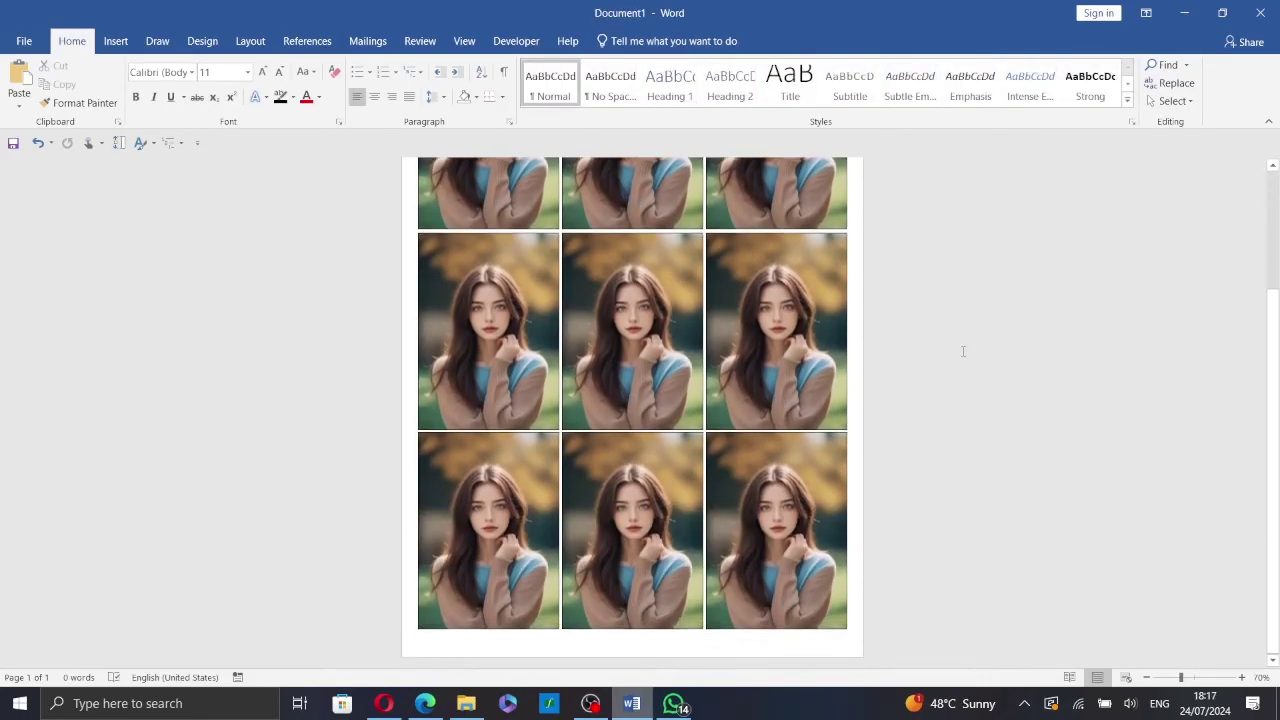
# In File > Print, confirm Print All Pages, Print One Sided and A4, then print.
pyautogui.click(22, 42)
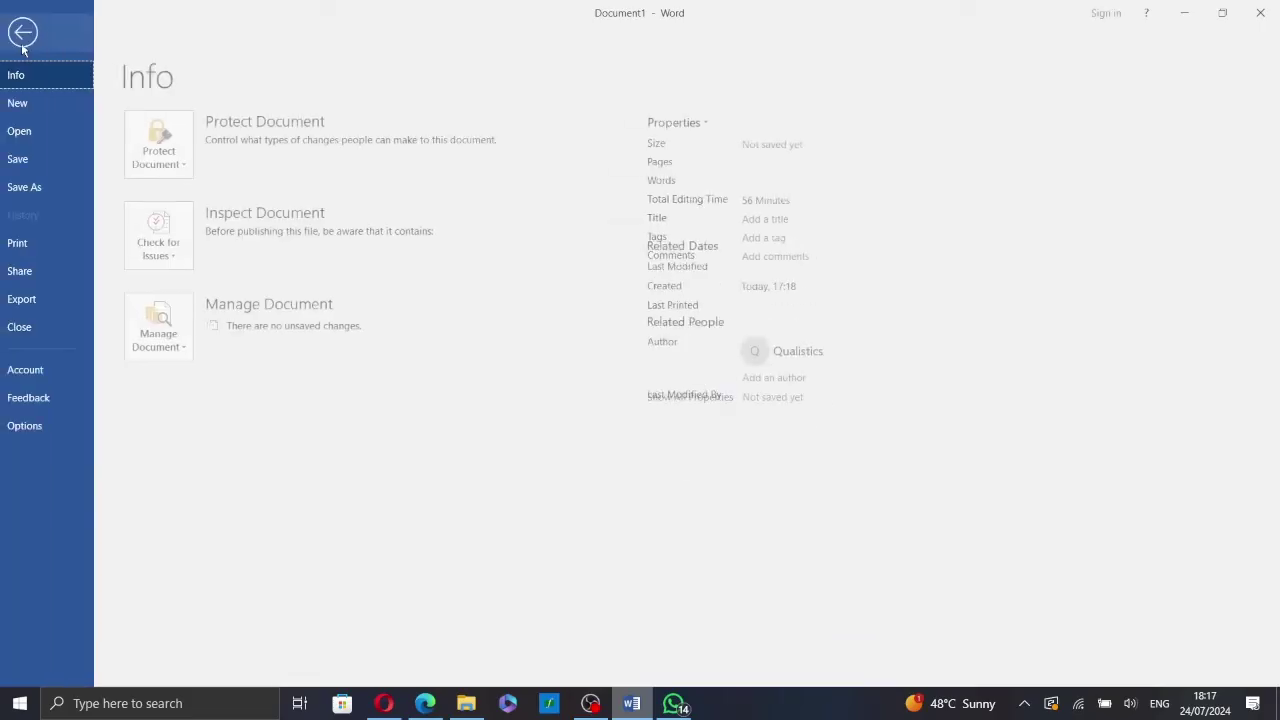
pyautogui.click(63, 253)
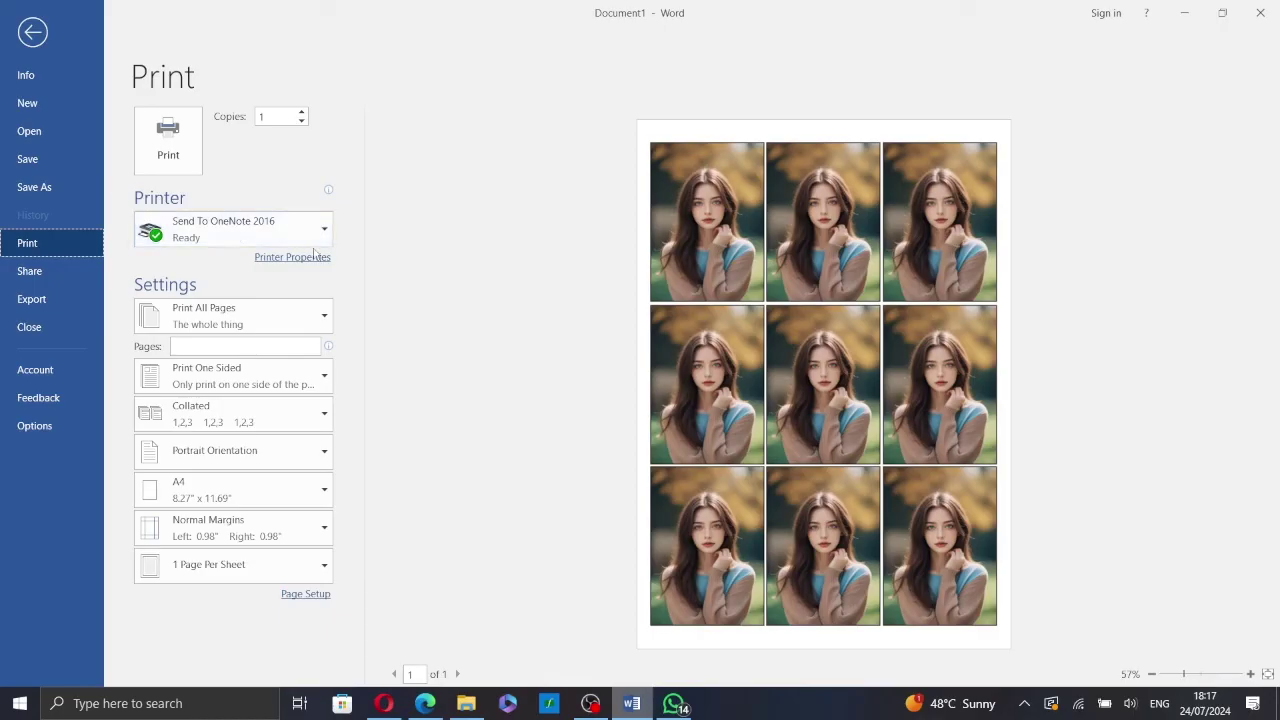
pyautogui.click(230, 320)
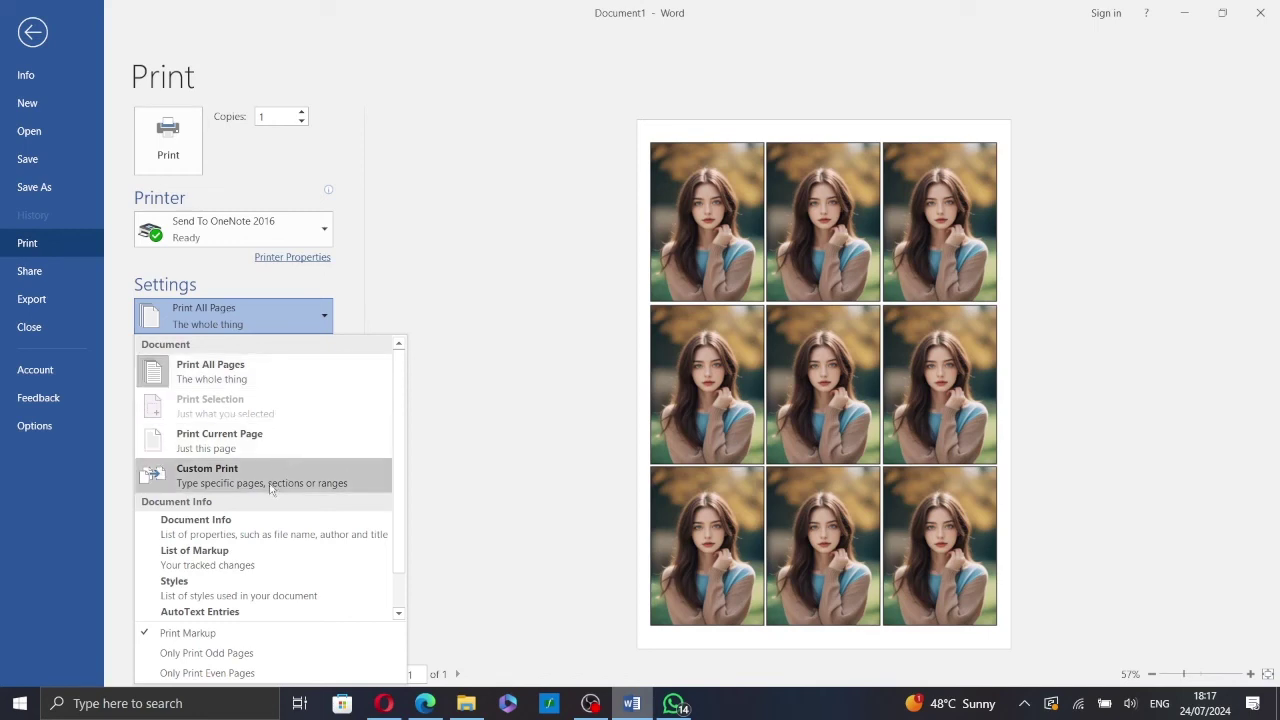
pyautogui.click(255, 315)
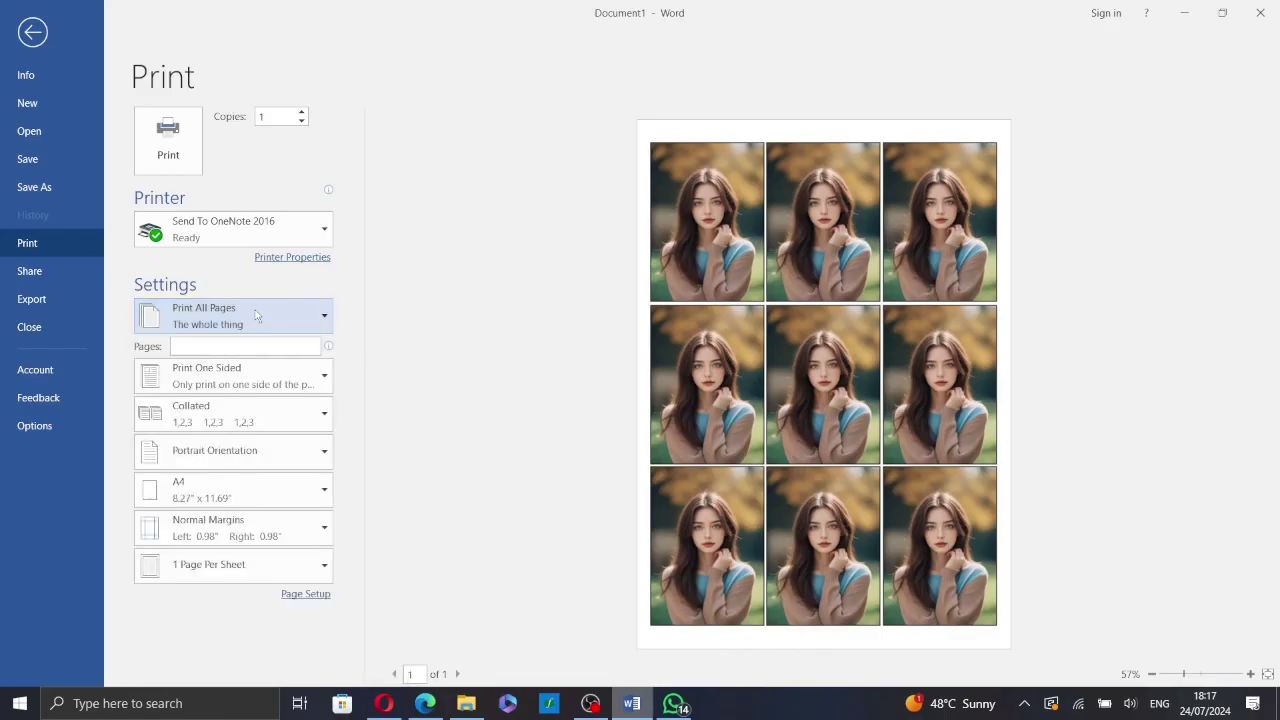
pyautogui.click(226, 387)
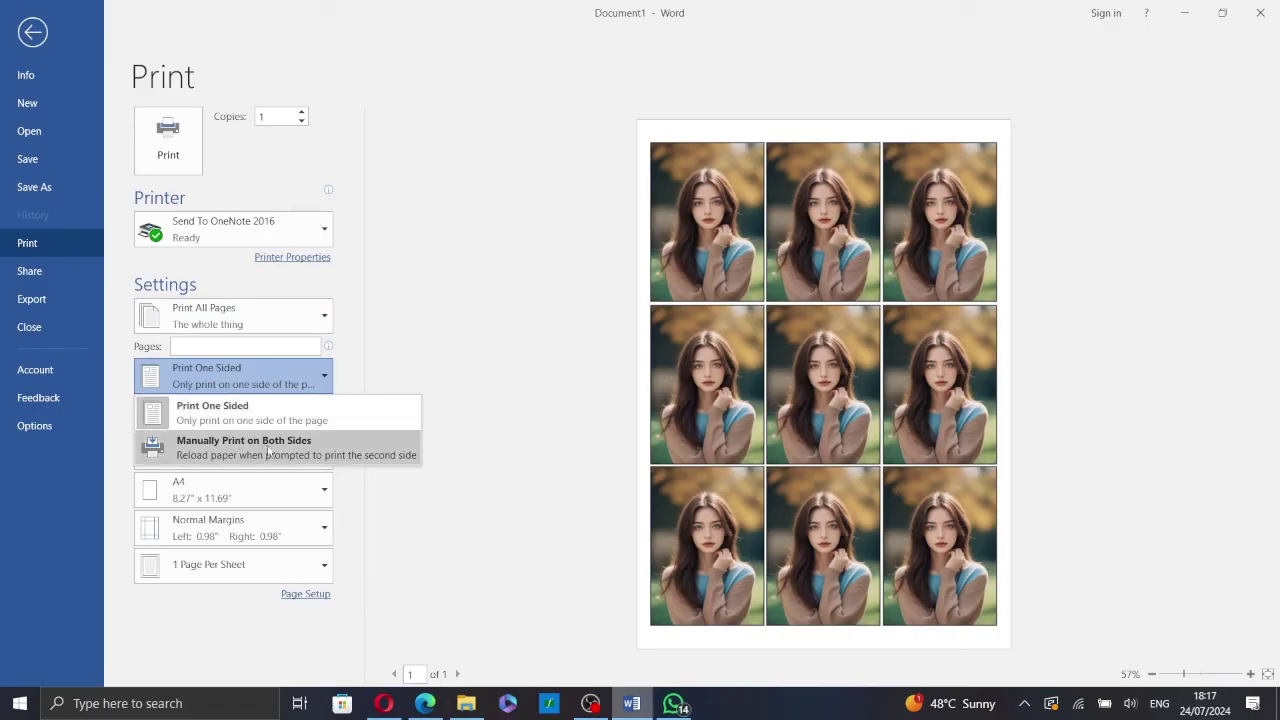
pyautogui.click(277, 377)
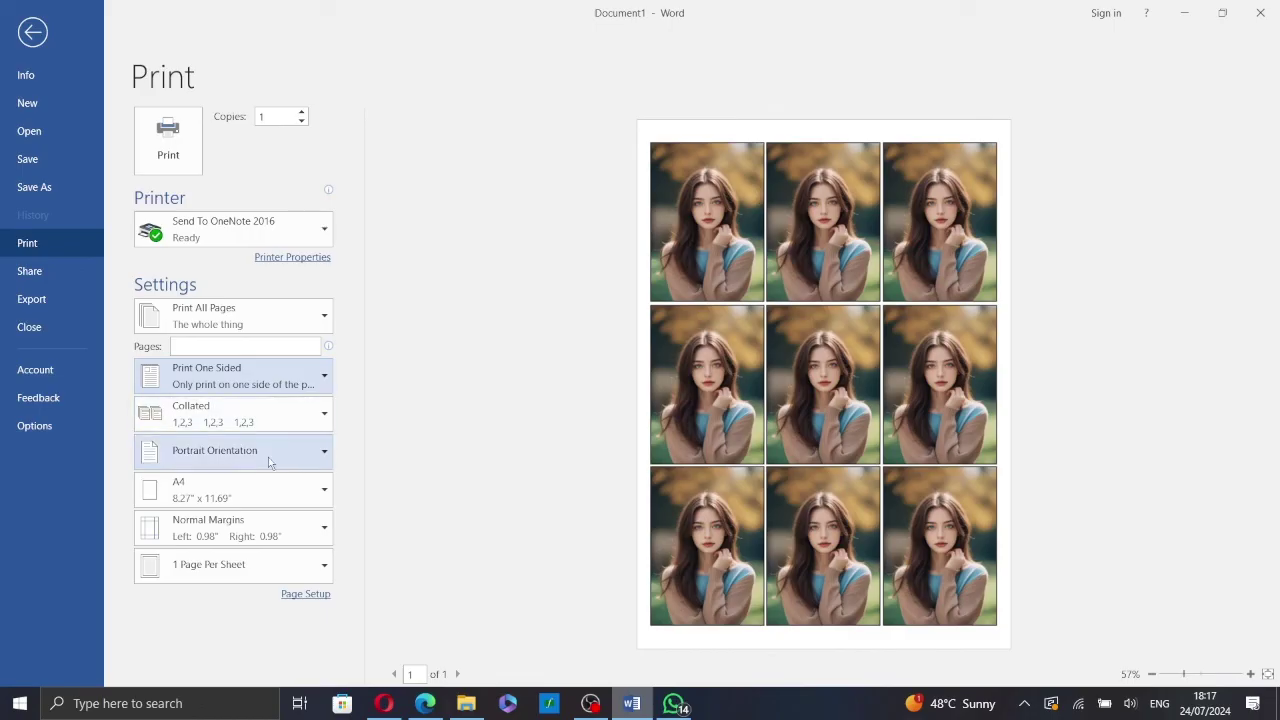
pyautogui.click(255, 505)
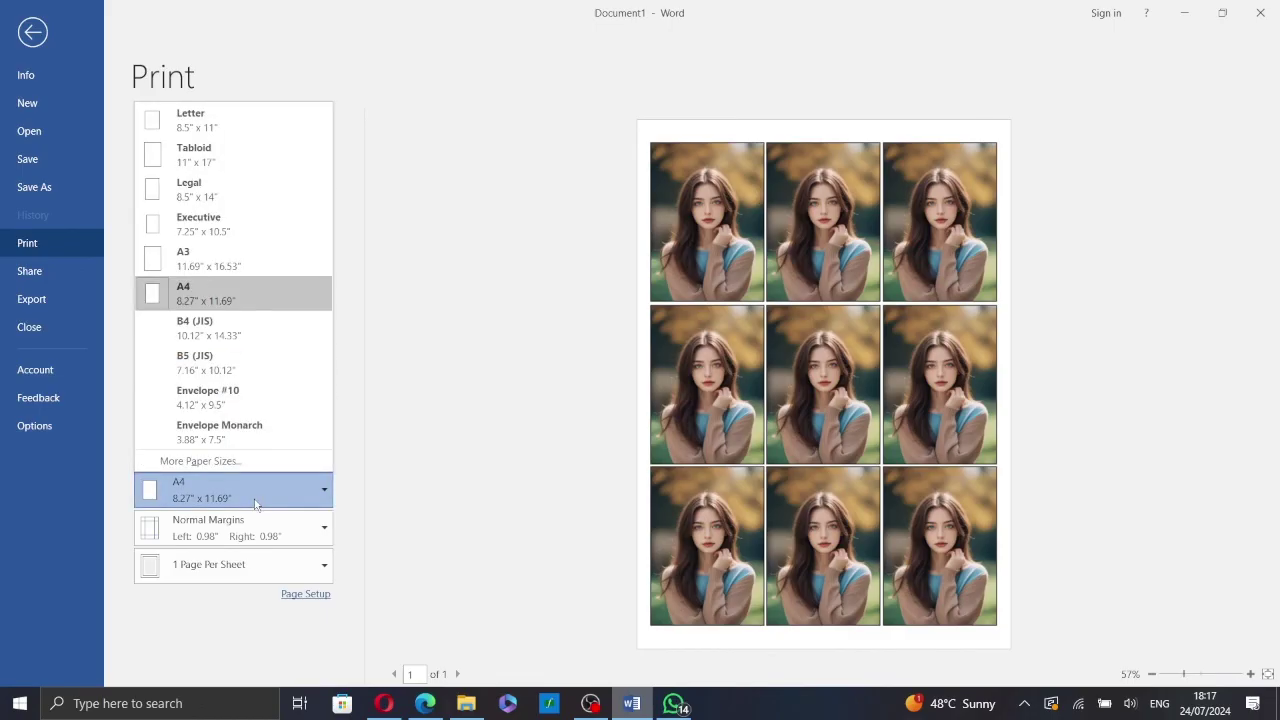
pyautogui.click(255, 505)
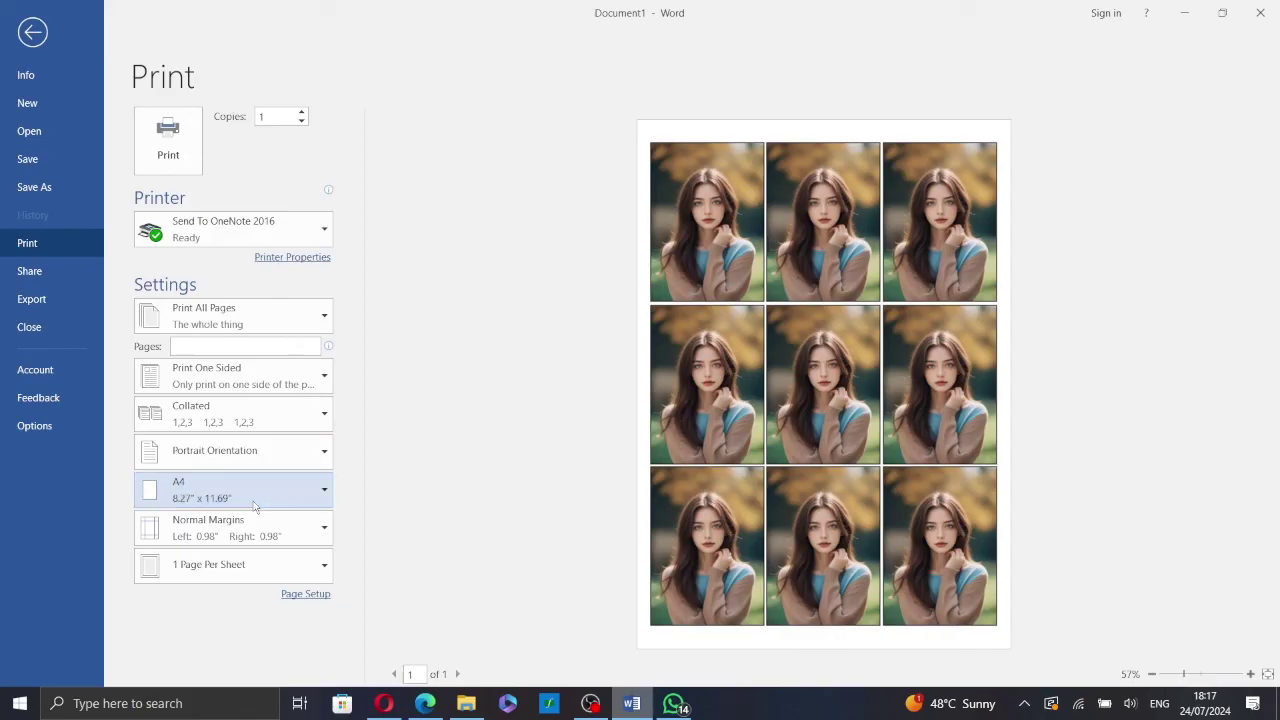
pyautogui.click(182, 135)
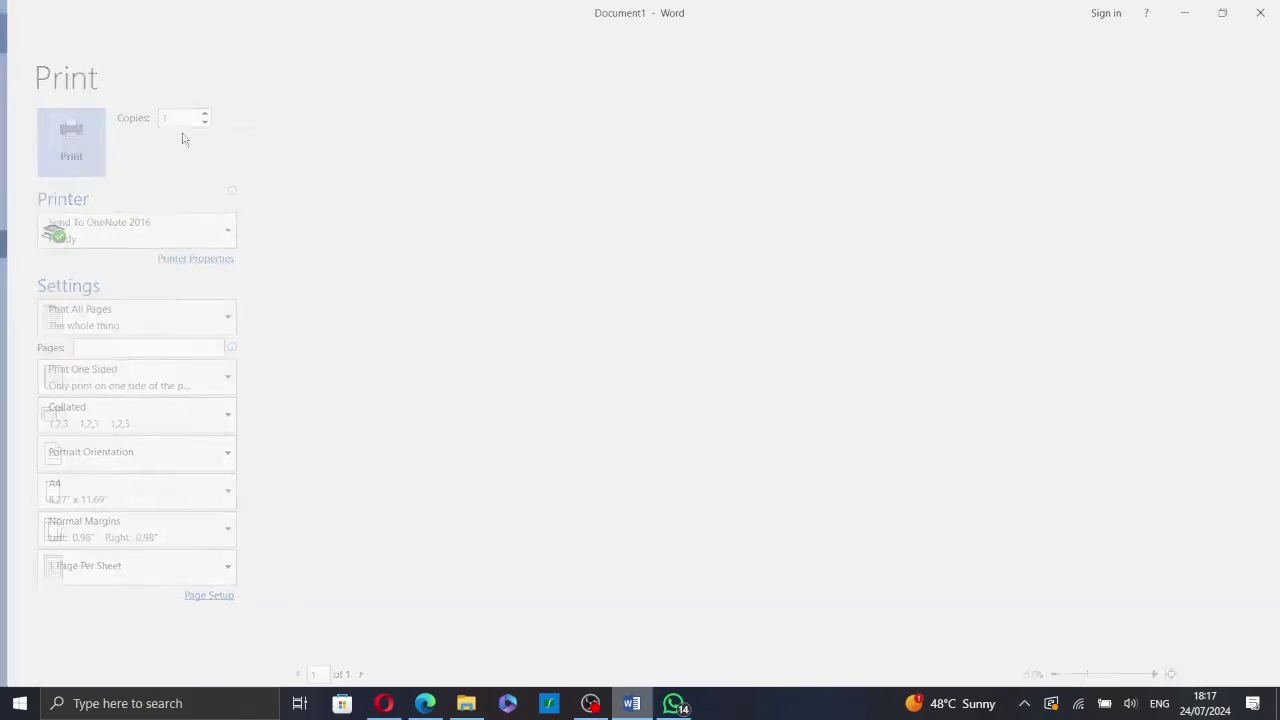